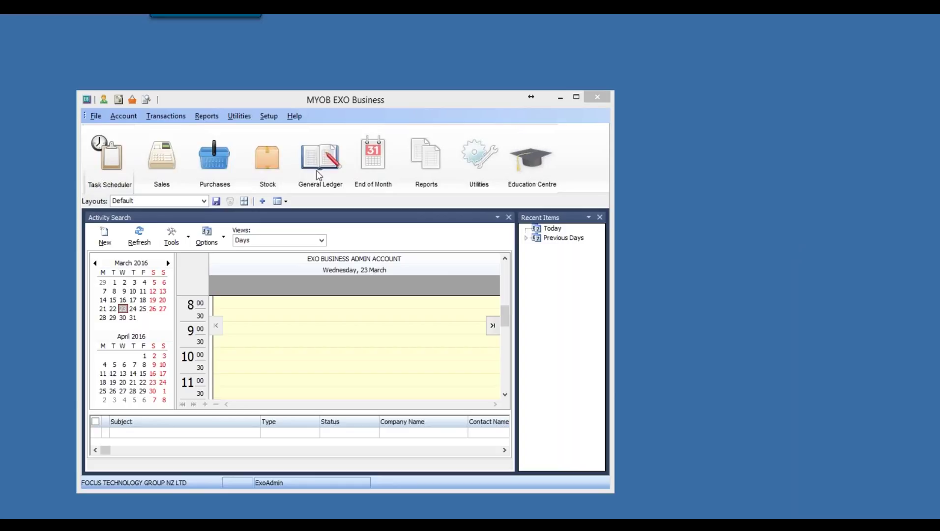
pyautogui.click(156, 162)
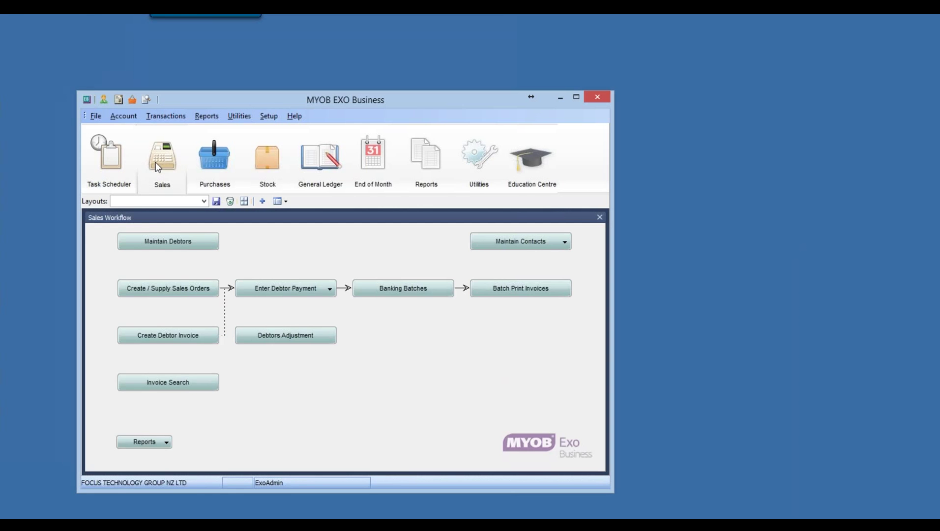
pyautogui.click(409, 291)
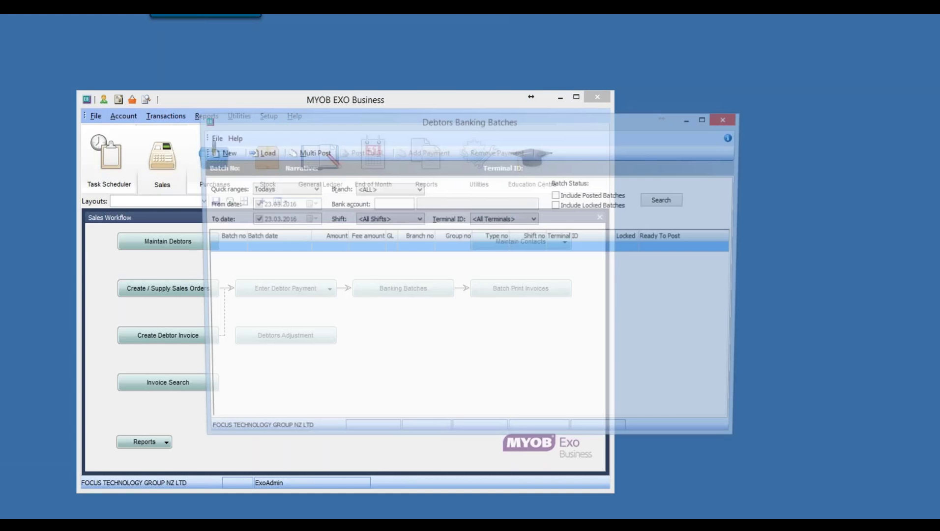
pyautogui.click(727, 119)
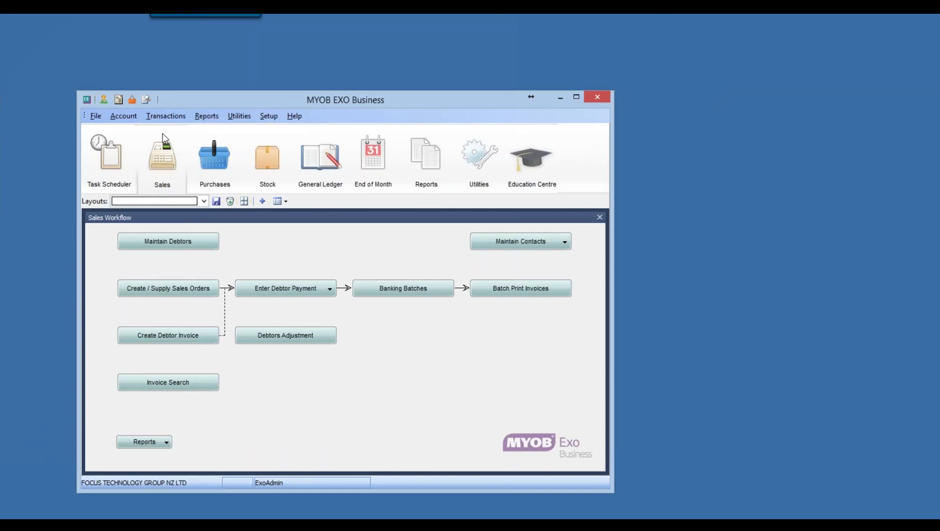
# - Open Debtors Banking Batches from the debtors receipts transactions and generate a new bank batch
pyautogui.click(184, 119)
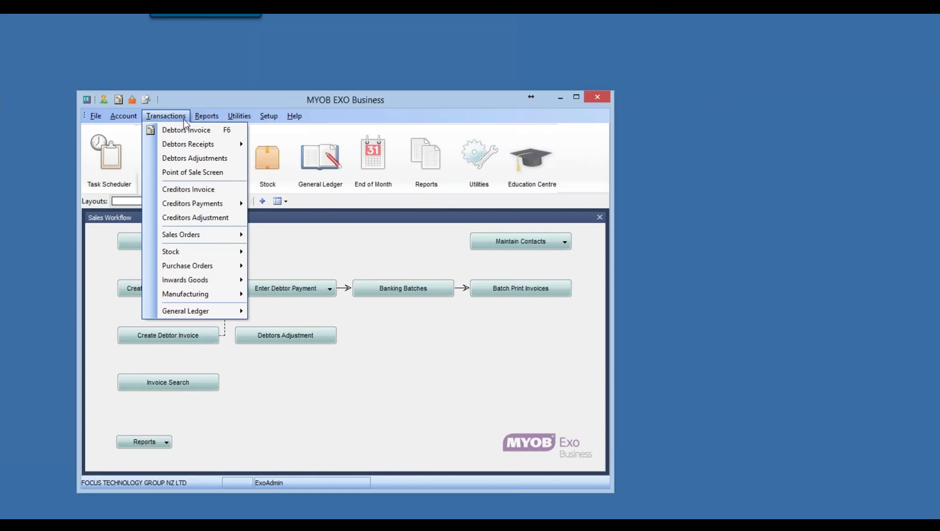
pyautogui.moveTo(186, 147)
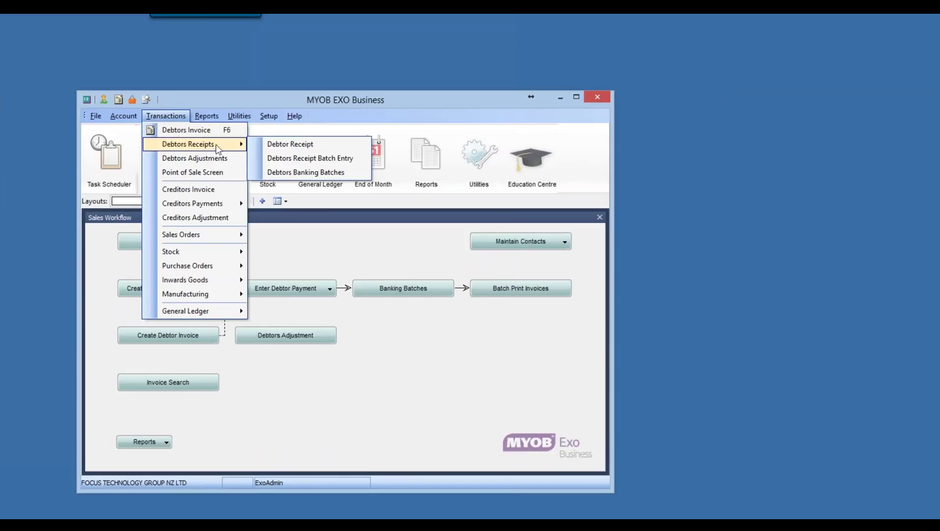
pyautogui.click(274, 173)
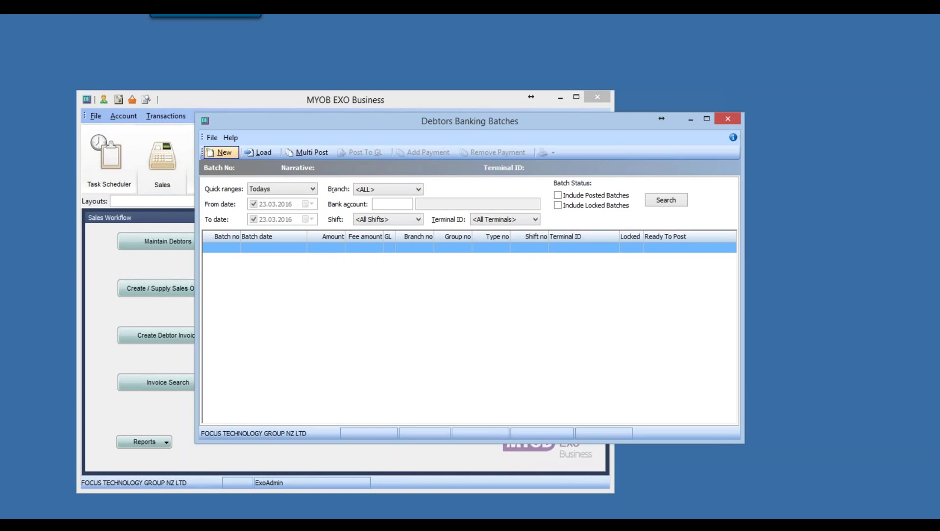
pyautogui.click(221, 154)
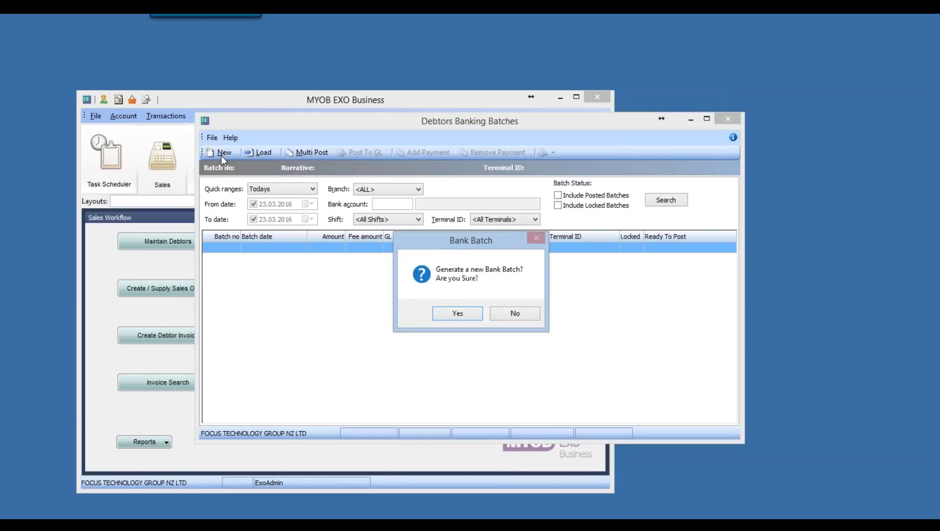
pyautogui.click(445, 318)
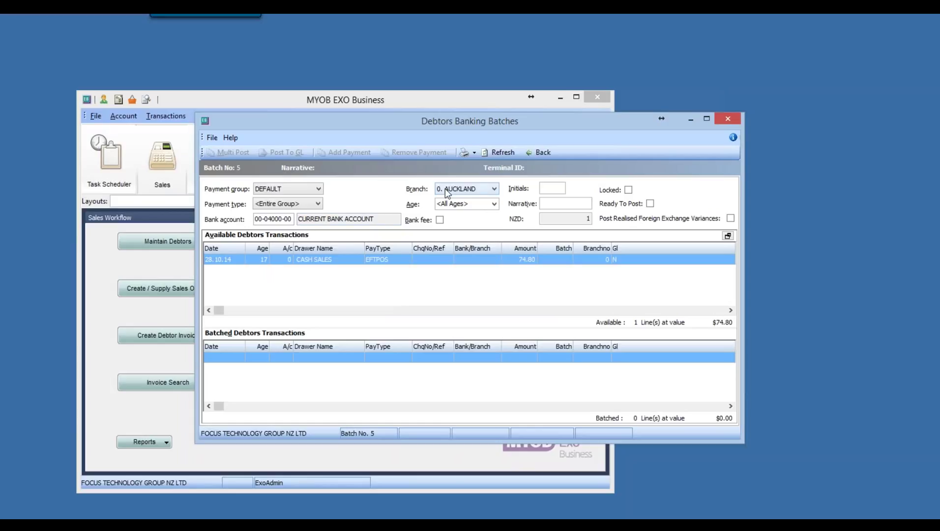
# - Check the available debtor transactions for the Wellington and Christchurch branches, and return the batch's branch to Auckland
pyautogui.click(491, 192)
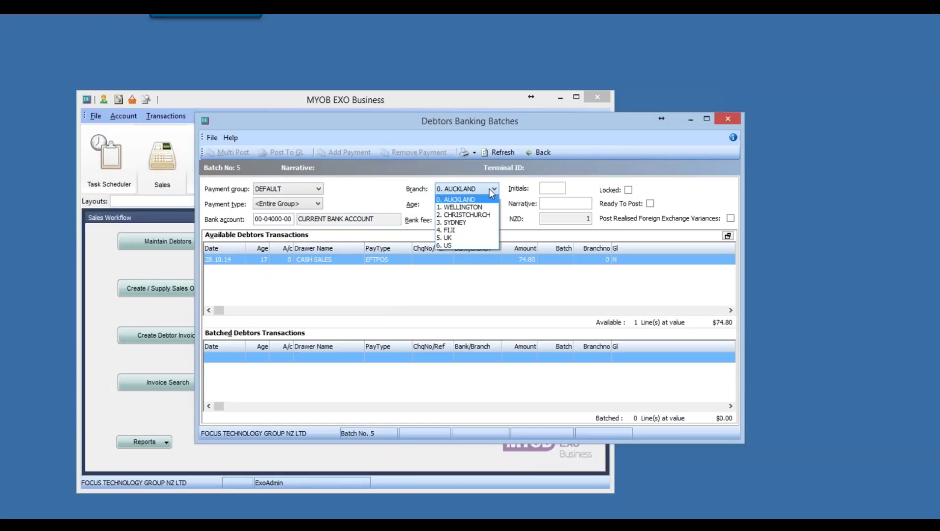
pyautogui.click(489, 207)
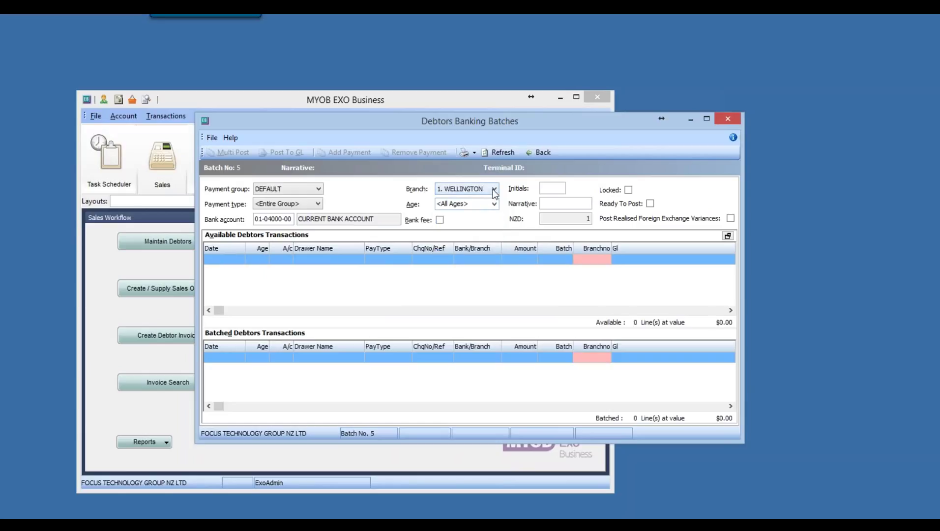
pyautogui.click(494, 191)
pyautogui.click(487, 215)
pyautogui.click(495, 188)
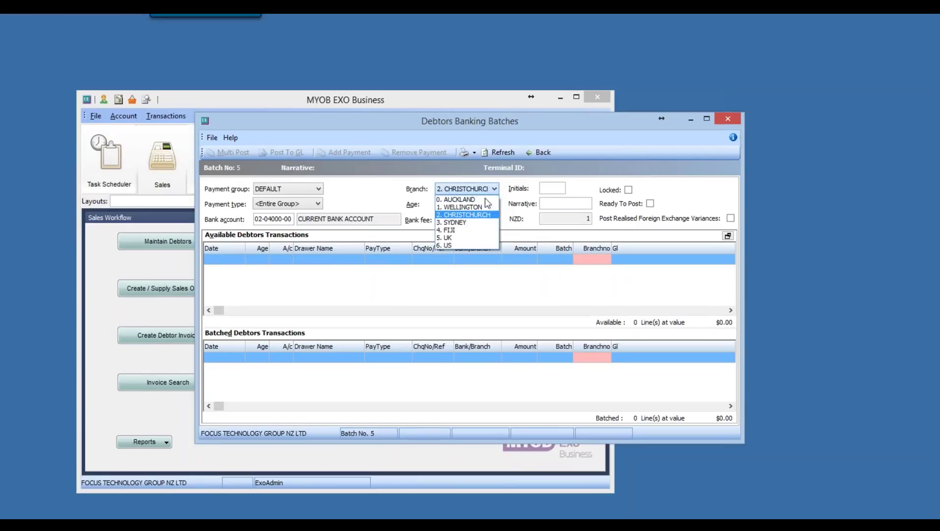
pyautogui.click(460, 199)
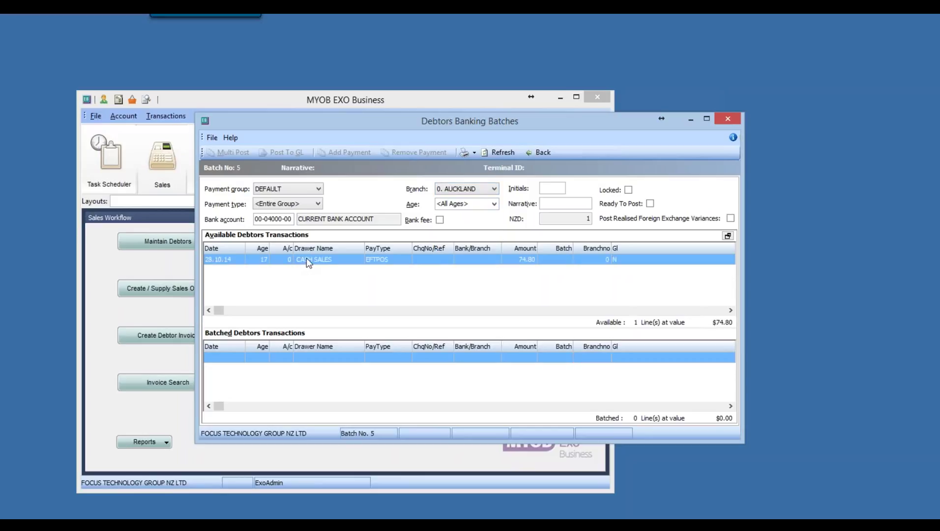
# - Add the available CASH SALES EFTPOS transaction to the batch and mark the batch as Locked and Ready To Post
pyautogui.doubleClick(307, 260)
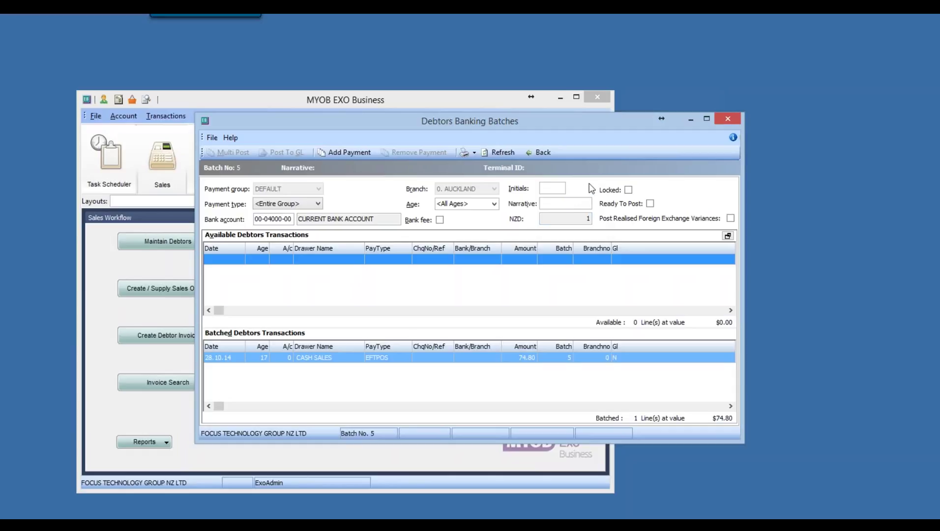
pyautogui.click(628, 189)
pyautogui.click(650, 203)
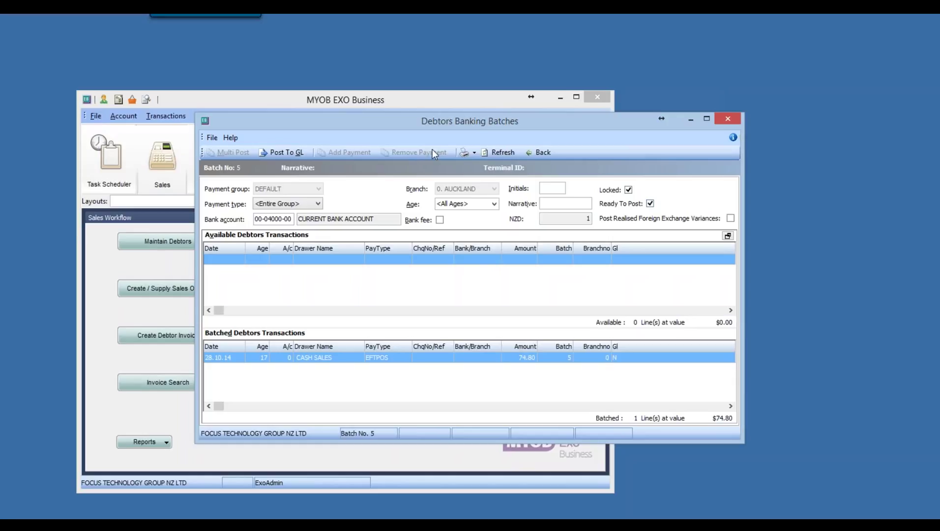
# - Post the banking batch to the general ledger with the operator's initials entered, and close the banking batches window
pyautogui.click(280, 153)
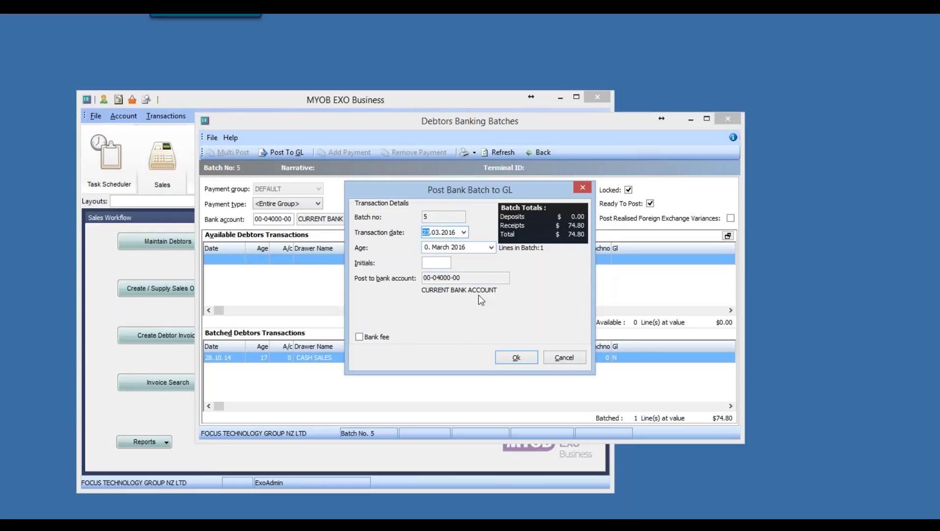
pyautogui.click(442, 264)
pyautogui.write('SW')
pyautogui.click(511, 358)
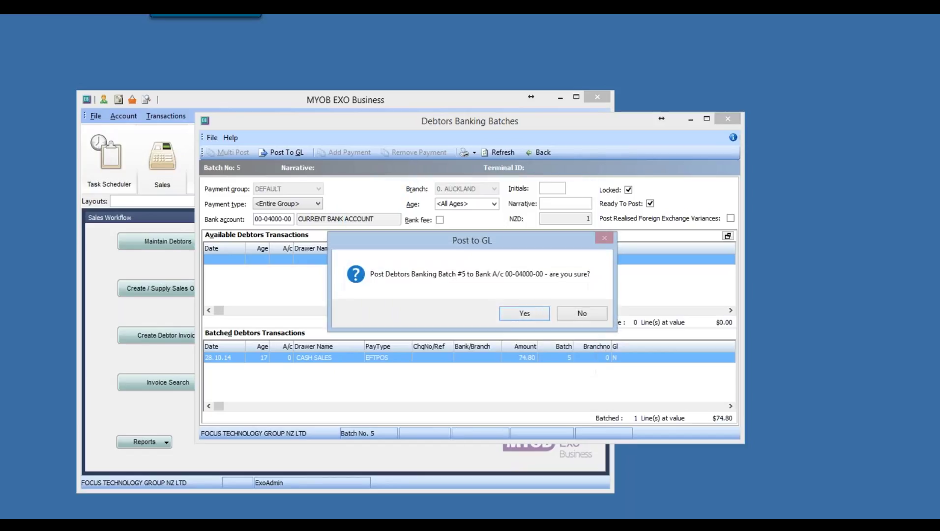
pyautogui.click(514, 314)
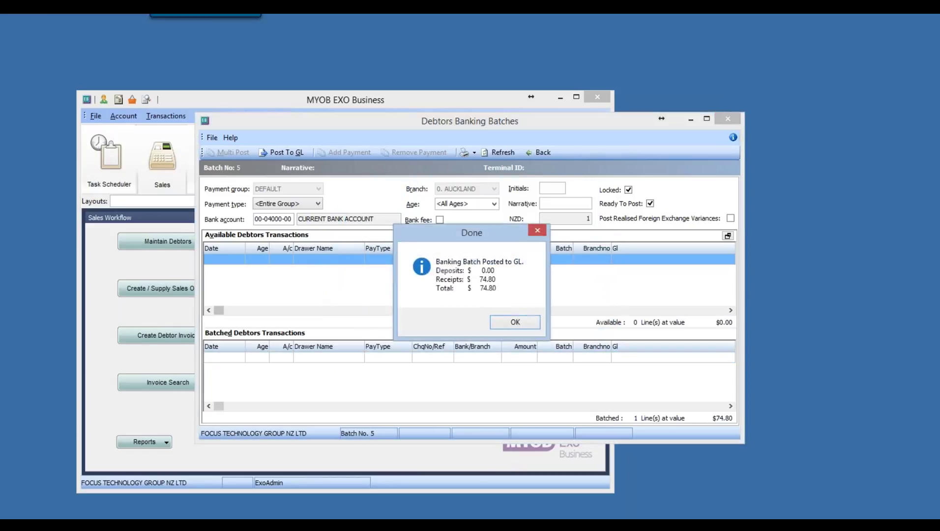
pyautogui.click(517, 324)
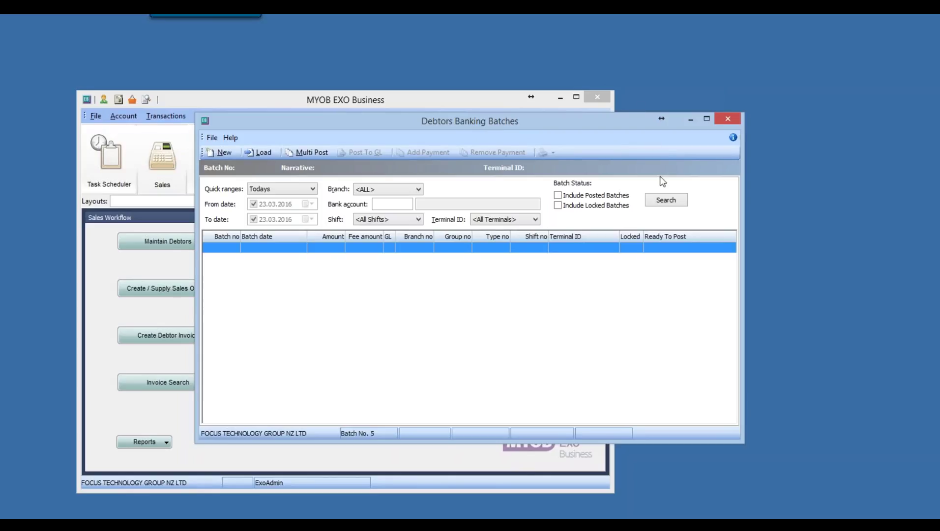
pyautogui.click(727, 120)
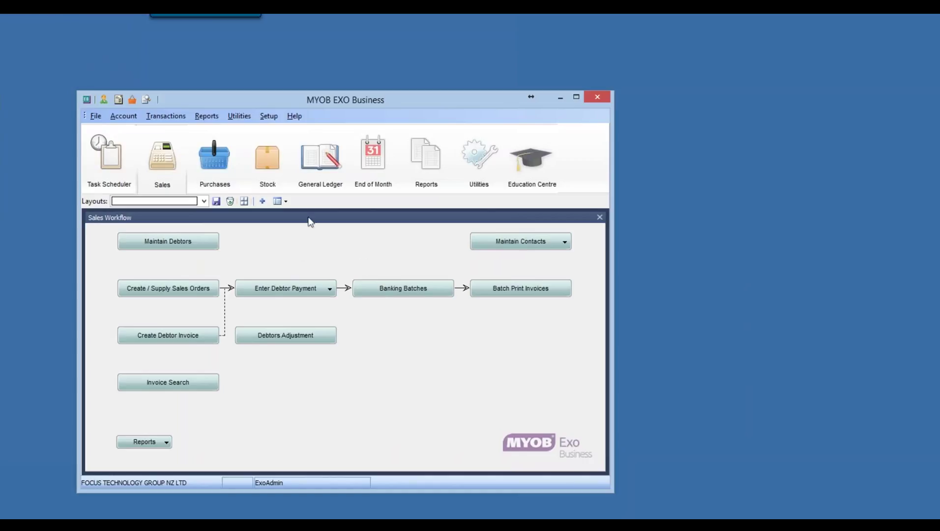
pyautogui.click(366, 168)
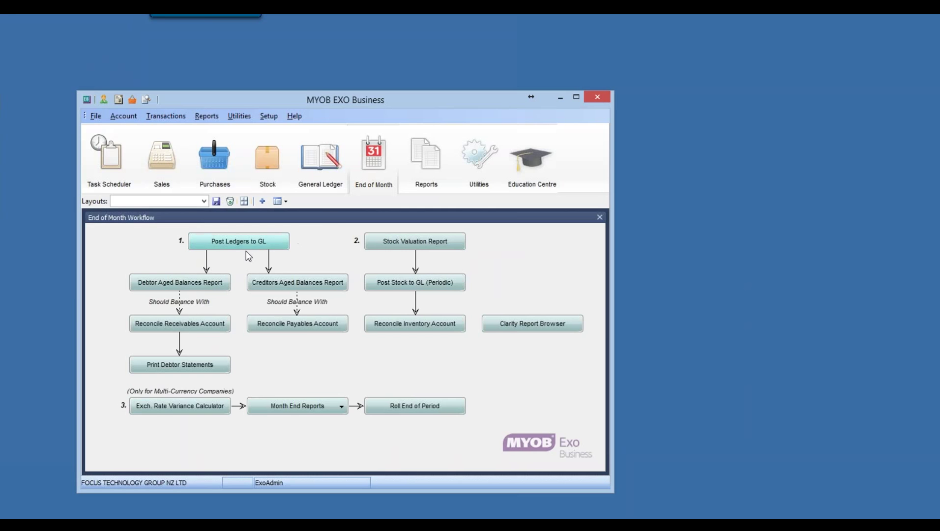
pyautogui.click(263, 245)
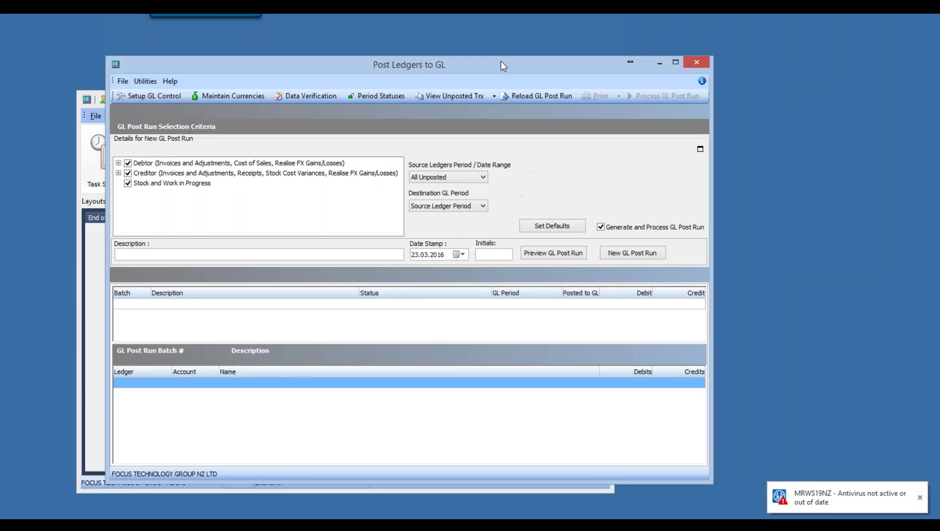
pyautogui.click(697, 62)
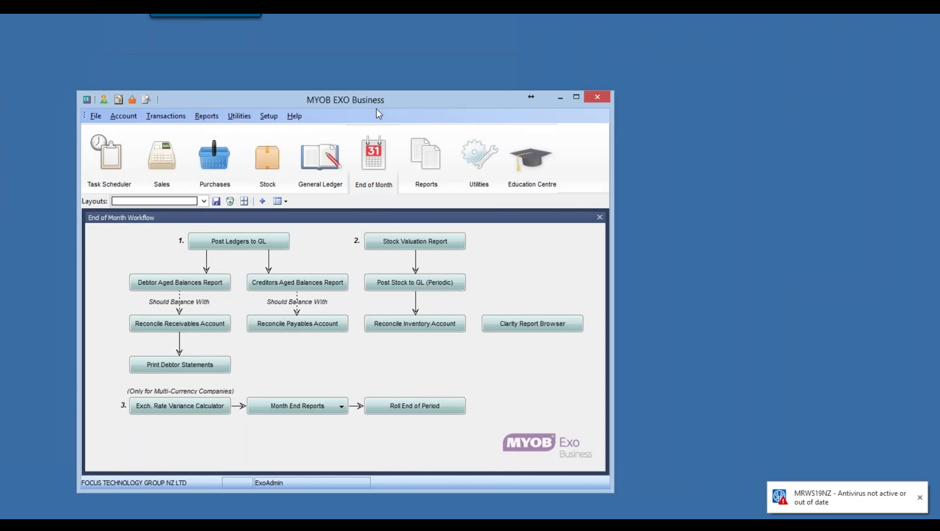
# - Open the Post Ledgers to GL function from the ledger postings utilities
pyautogui.click(237, 112)
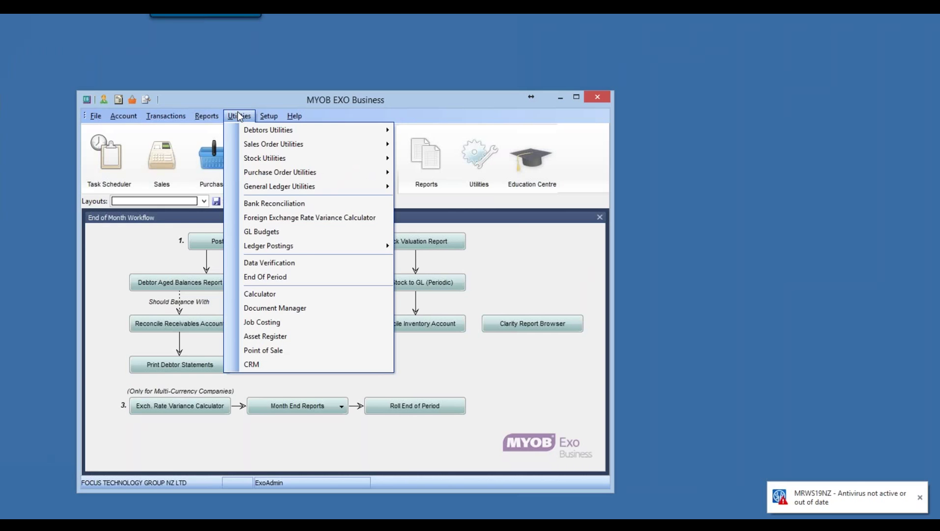
pyautogui.moveTo(259, 245)
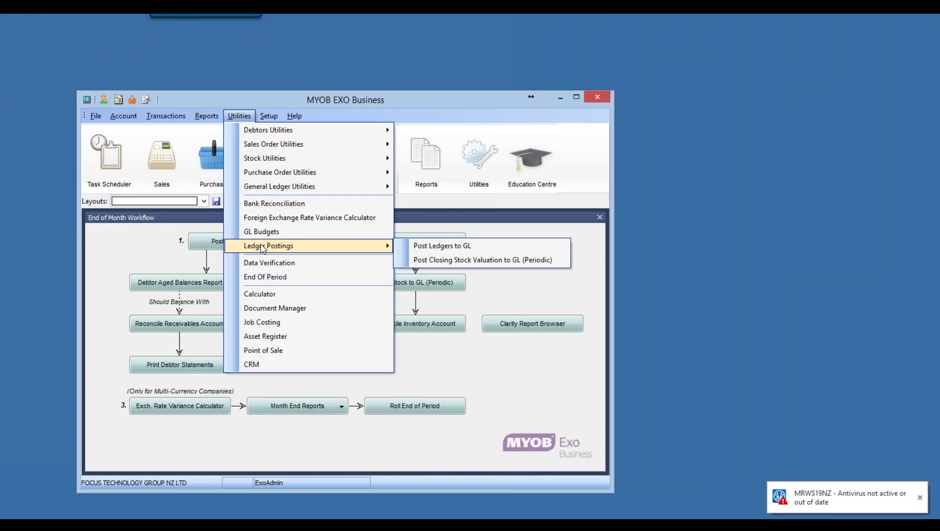
pyautogui.click(416, 246)
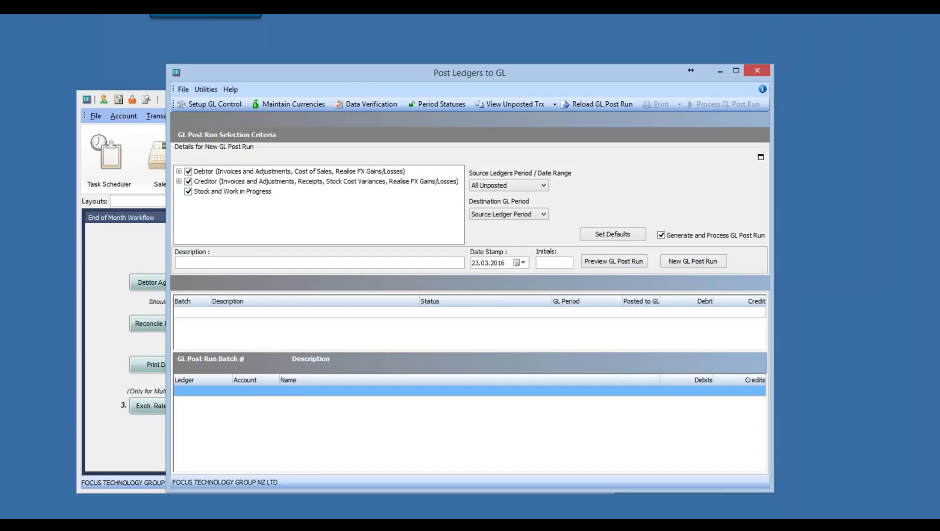
# - Try excluding the Creditor and Stock and Work in Progress ledgers from the GL post run, and include both again
pyautogui.click(188, 182)
pyautogui.click(189, 192)
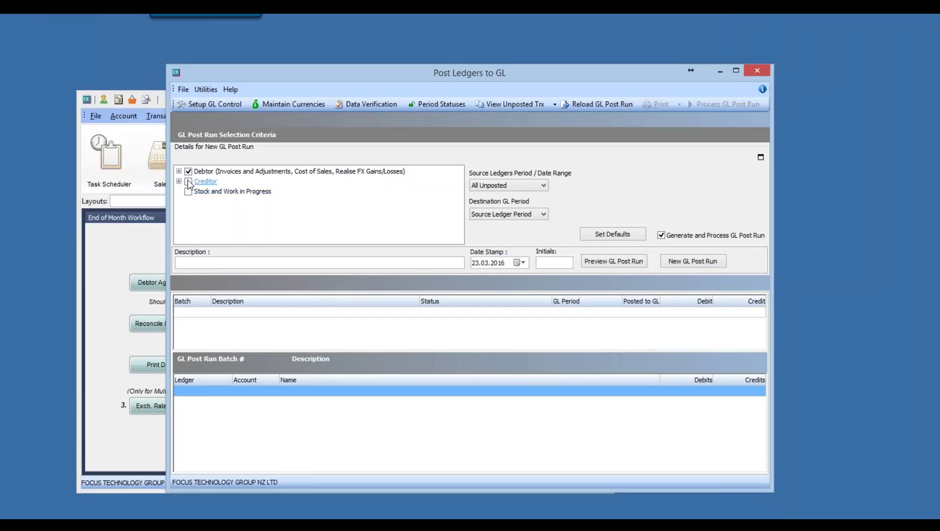
pyautogui.click(189, 181)
pyautogui.click(189, 192)
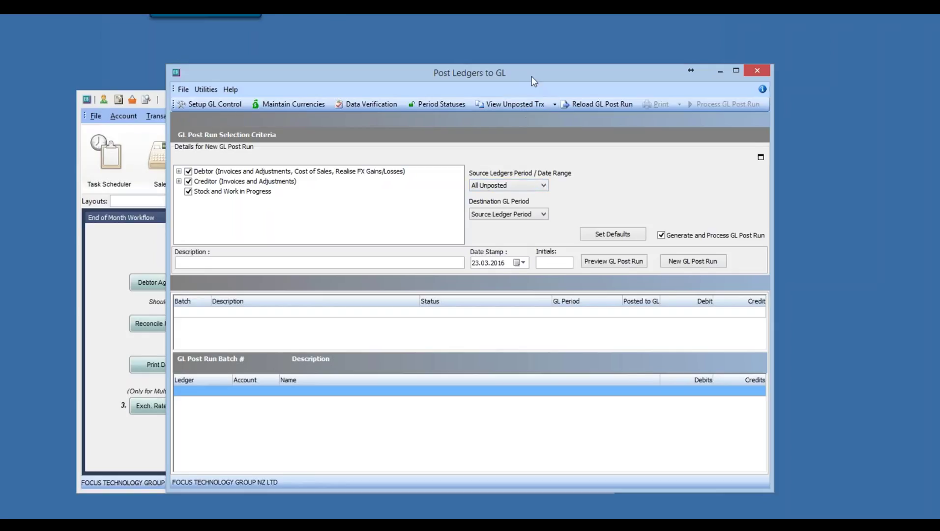
# - Try Selected Period Range as the source ledgers period, and return it to All Unposted
pyautogui.moveTo(501, 63); pyautogui.dragTo(471, 51)
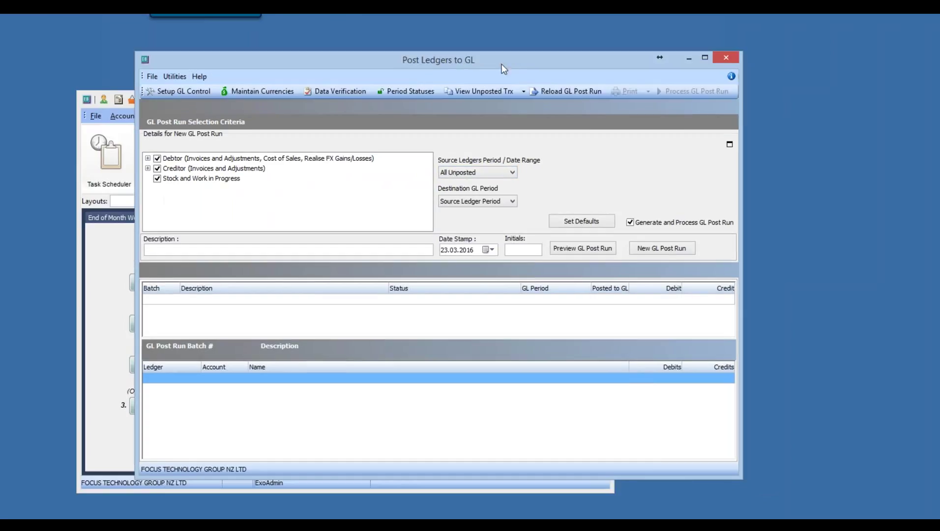
pyautogui.click(495, 177)
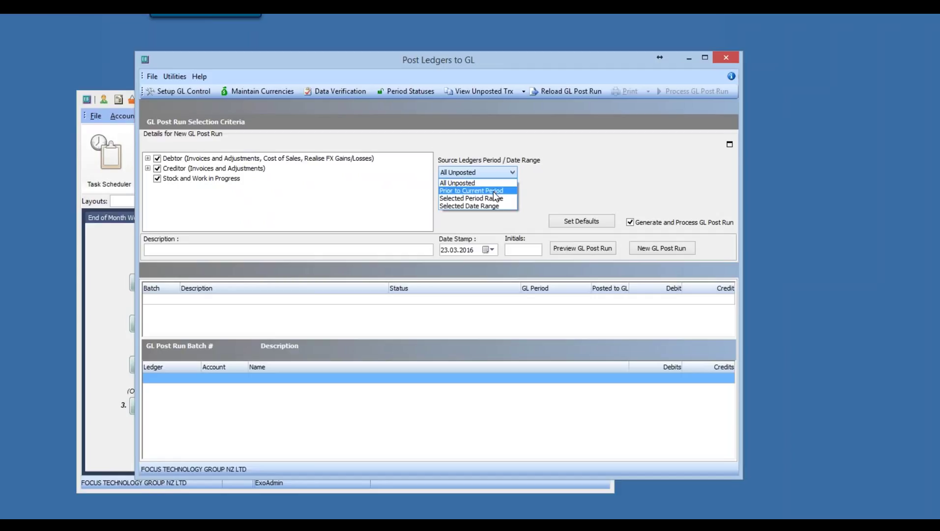
pyautogui.click(494, 199)
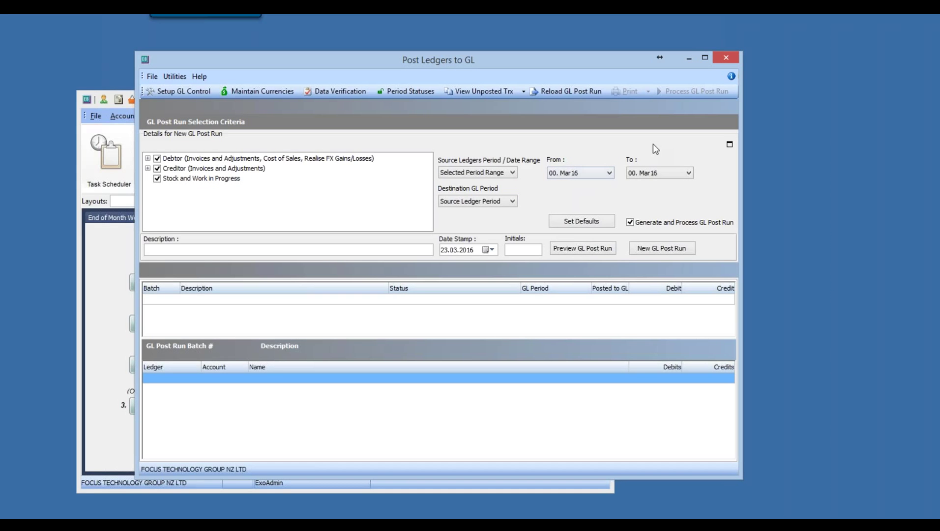
pyautogui.click(513, 173)
pyautogui.click(509, 182)
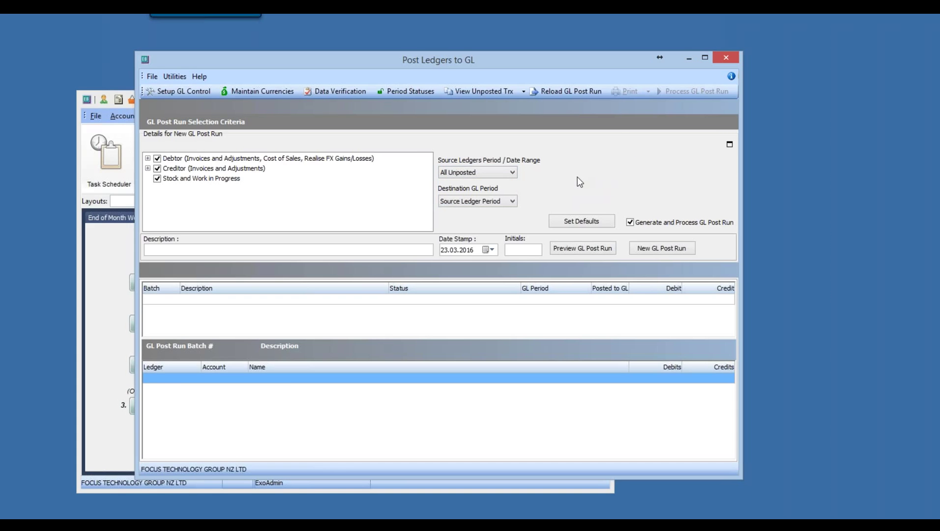
# - Preview the GL post run and examine the account lines of the March 2016 DEBTOR batch
pyautogui.click(573, 248)
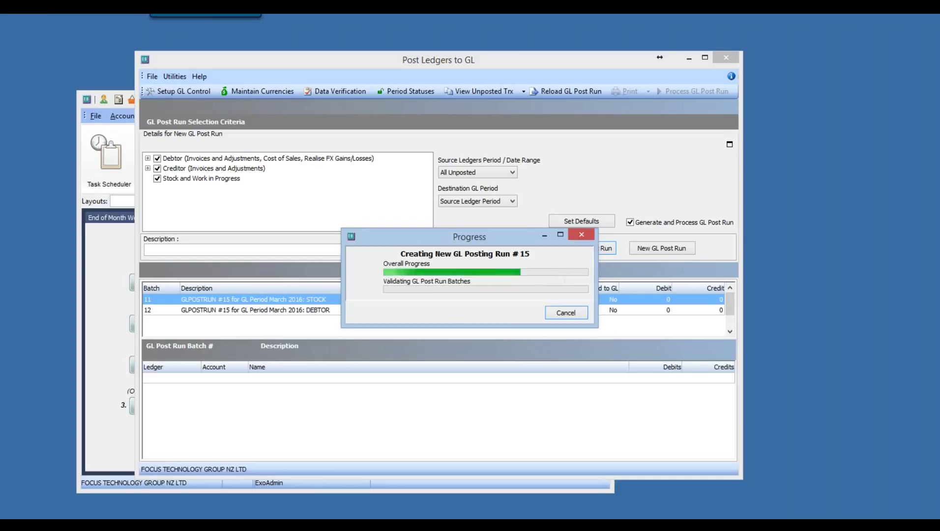
pyautogui.click(511, 314)
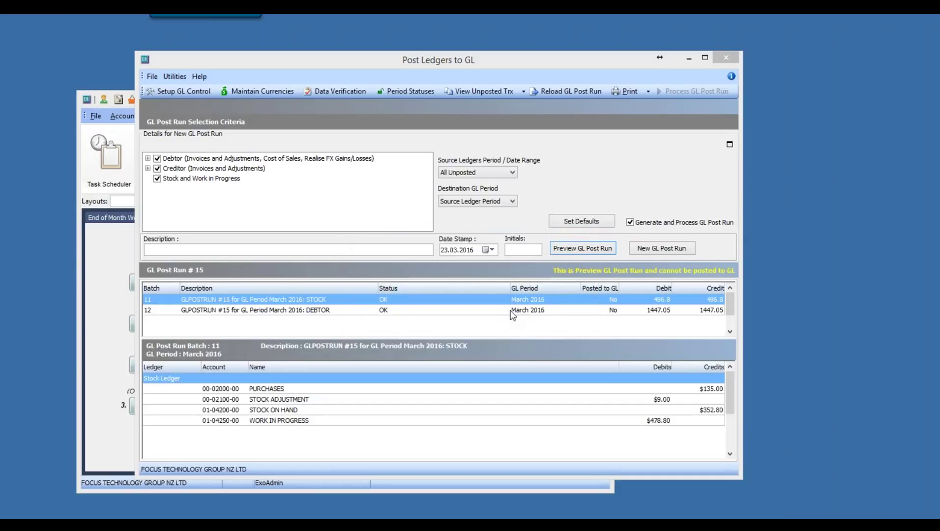
pyautogui.click(513, 311)
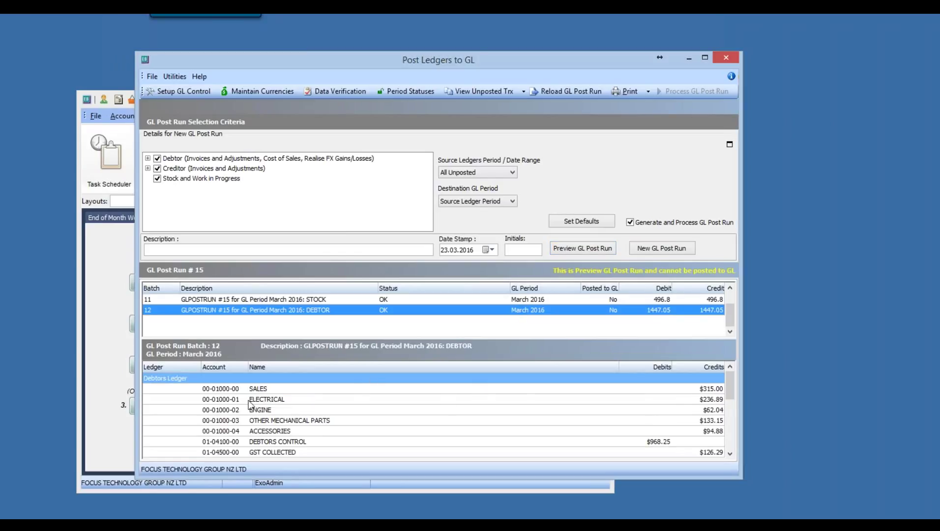
pyautogui.click(268, 399)
pyautogui.click(270, 411)
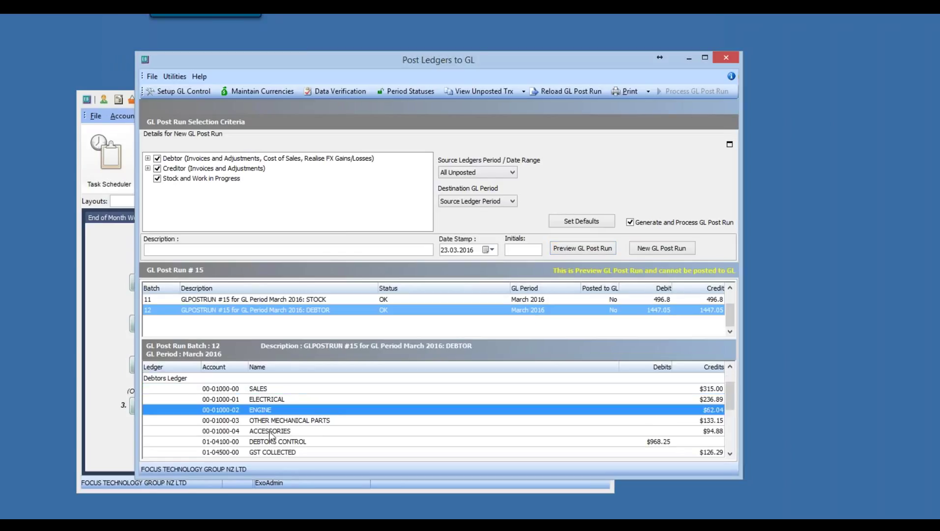
# - Examine the sales, Debtors Control and GST Collected account lines of the previewed March 2016 DEBTOR batch
pyautogui.click(269, 432)
pyautogui.click(273, 452)
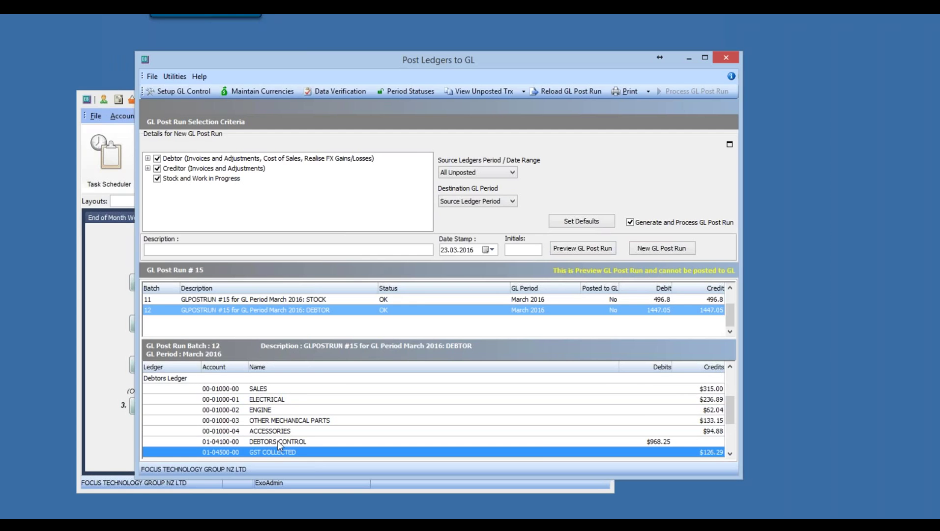
pyautogui.click(279, 441)
pyautogui.click(293, 421)
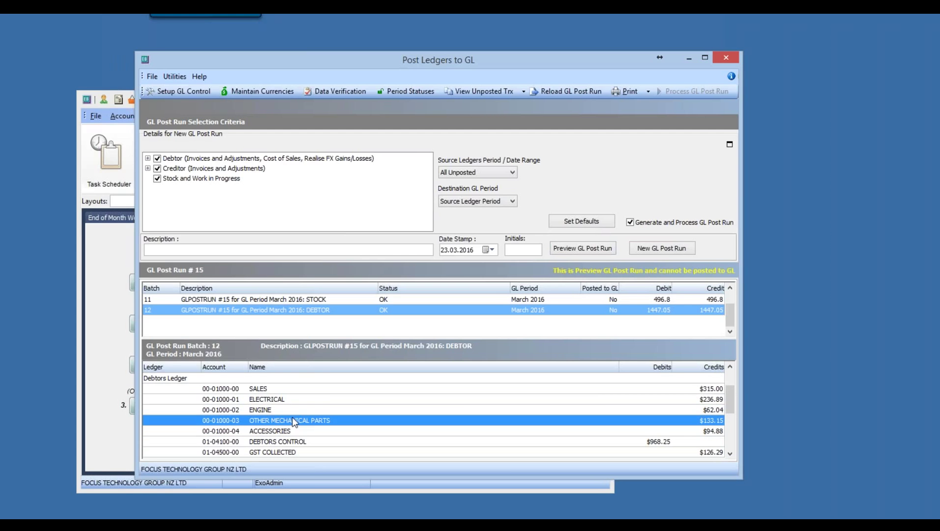
pyautogui.click(307, 389)
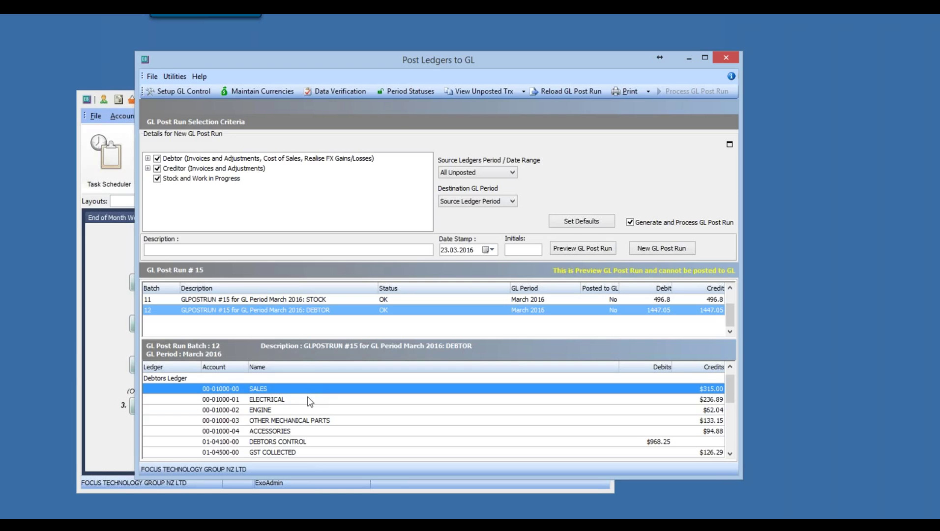
pyautogui.click(307, 398)
pyautogui.click(307, 411)
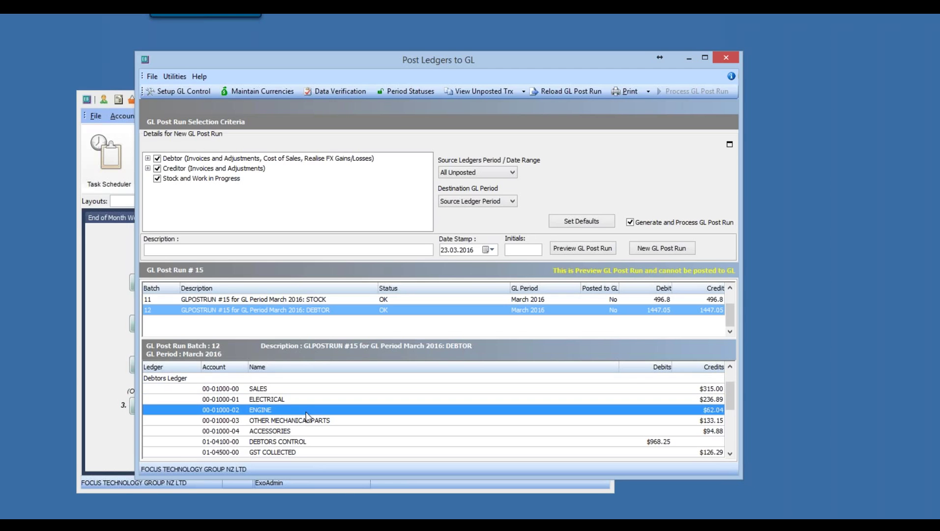
# - Compare the account lines of the previewed March 2016 STOCK batch with those of the DEBTOR batch
pyautogui.click(535, 300)
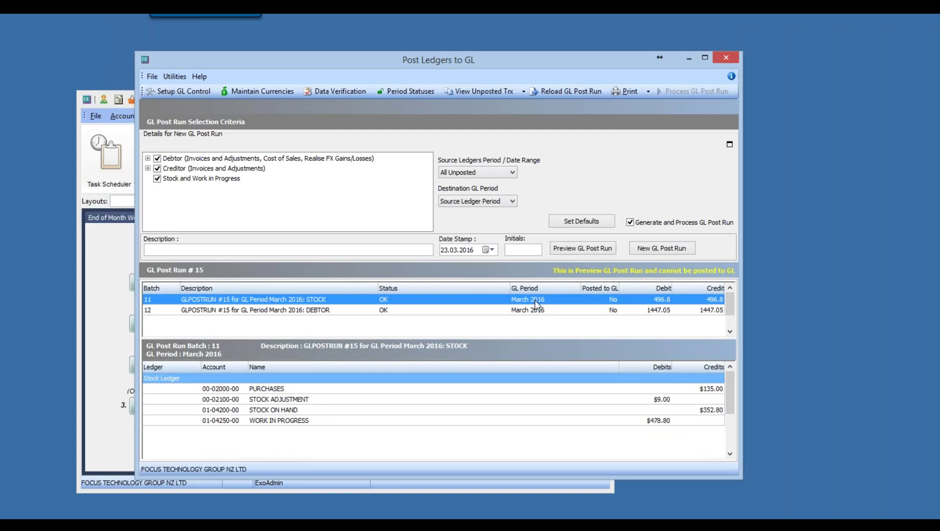
pyautogui.click(535, 311)
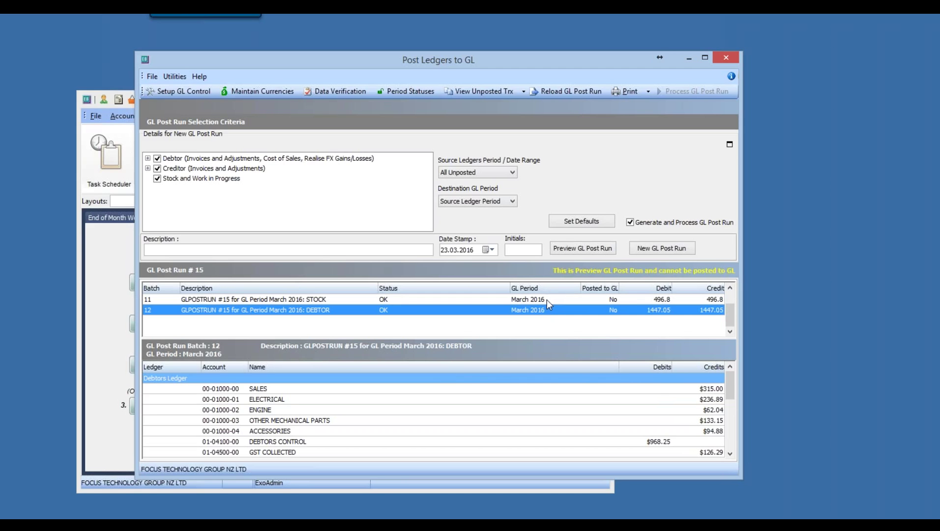
pyautogui.click(547, 300)
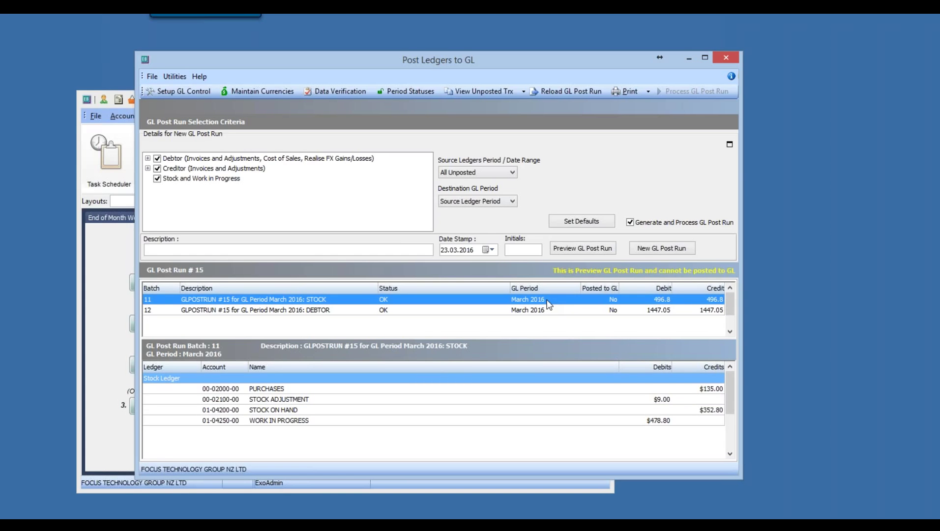
pyautogui.click(548, 310)
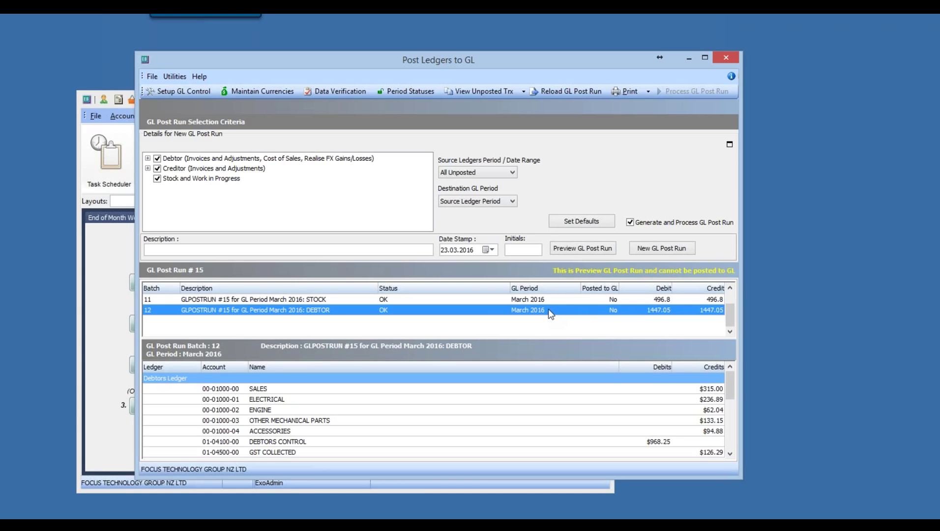
pyautogui.click(556, 300)
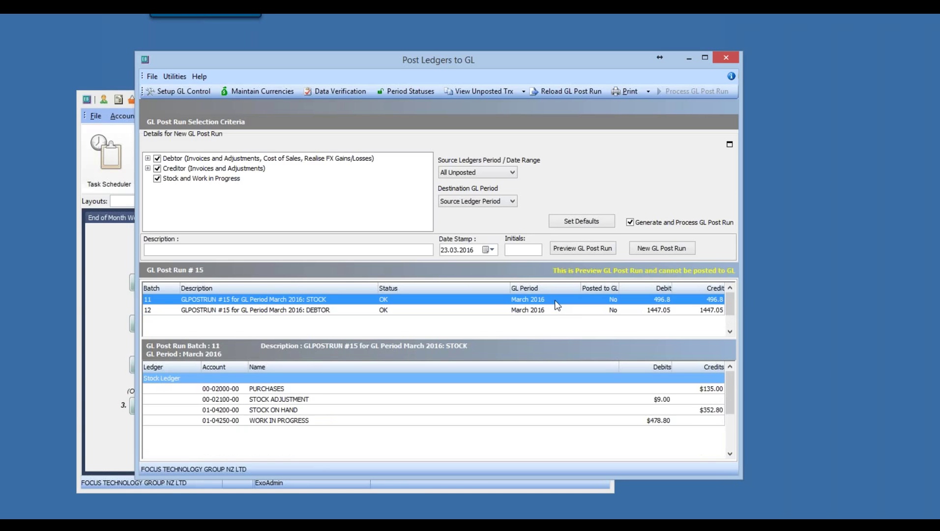
pyautogui.click(557, 311)
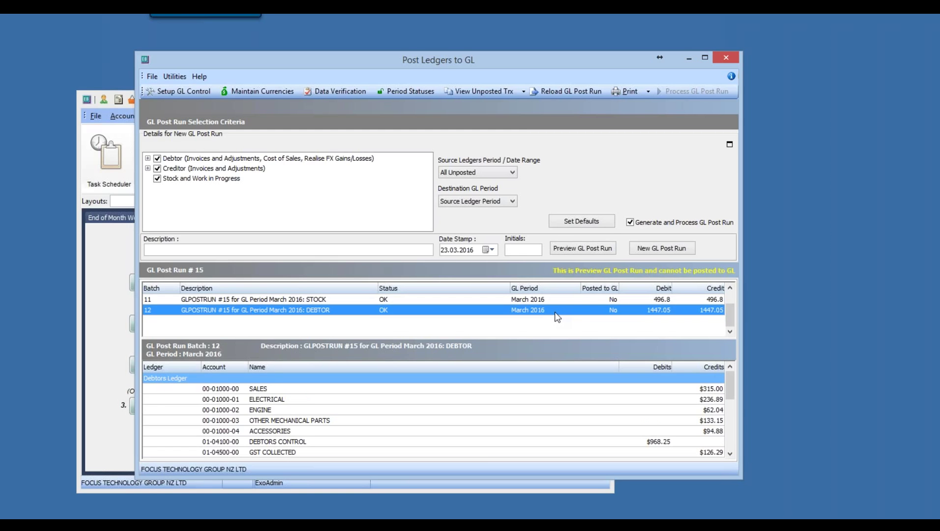
# - Create a new GL post run without printing its report, post all its batches to the General Ledger, and close the posting window
pyautogui.click(652, 250)
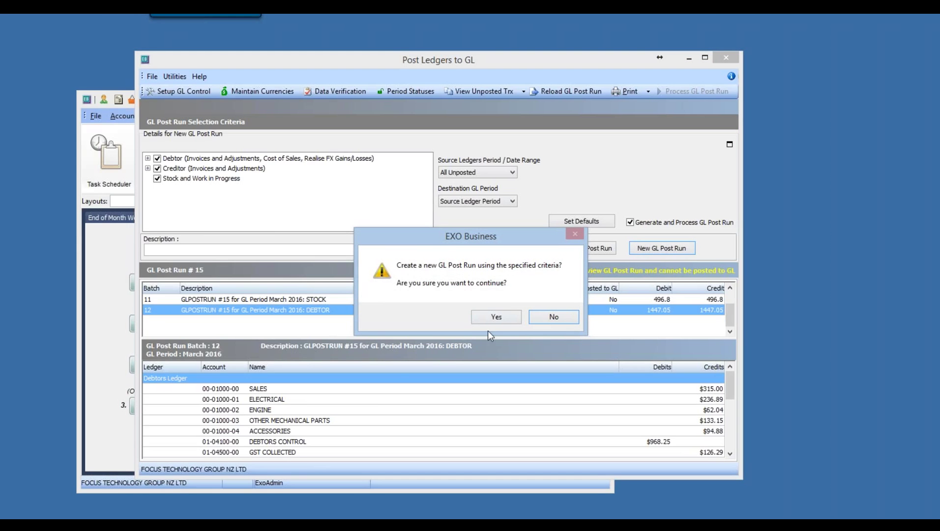
pyautogui.click(496, 318)
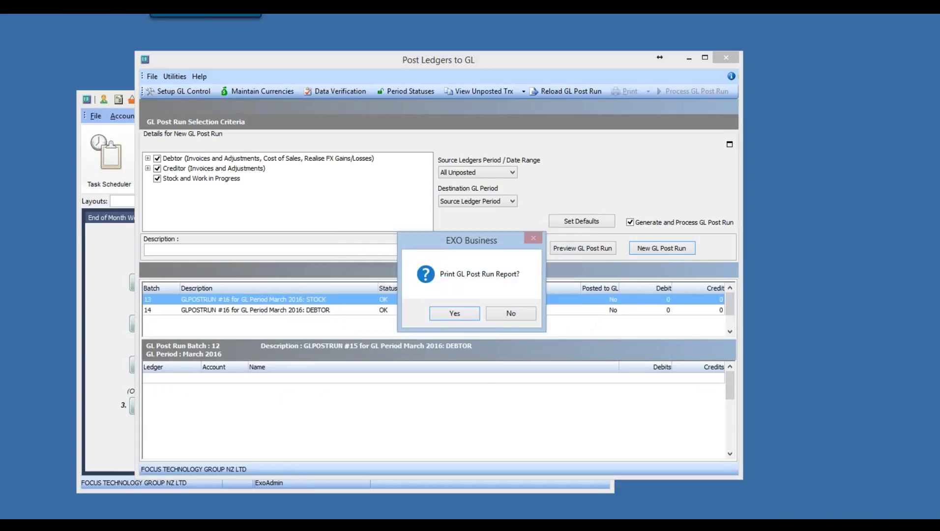
pyautogui.click(506, 316)
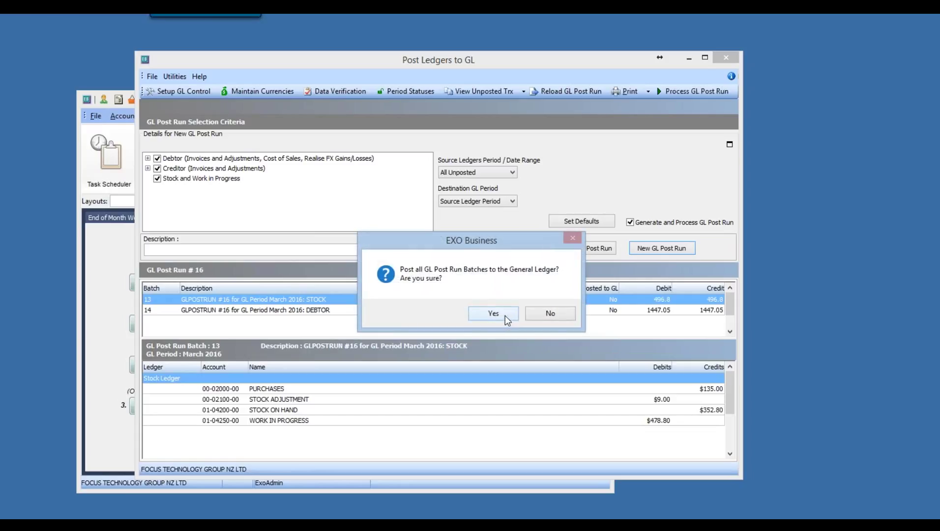
pyautogui.click(490, 313)
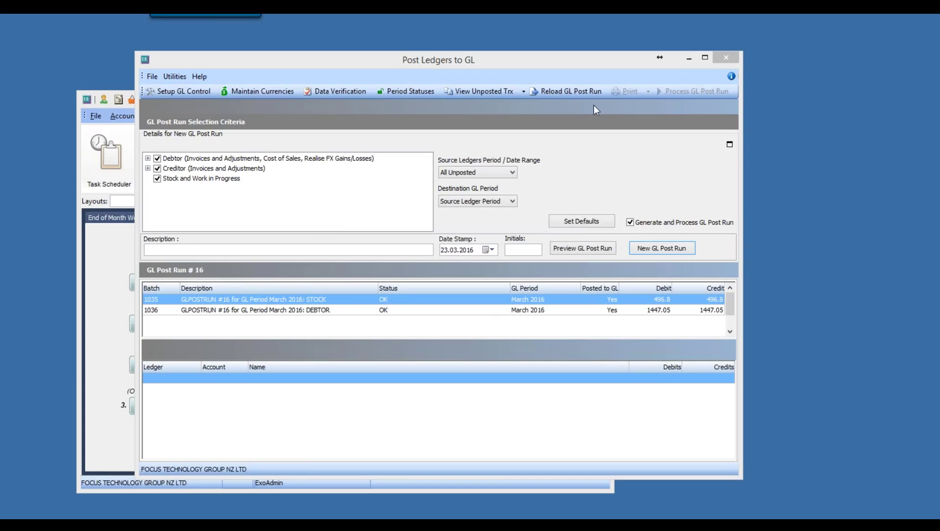
pyautogui.click(723, 58)
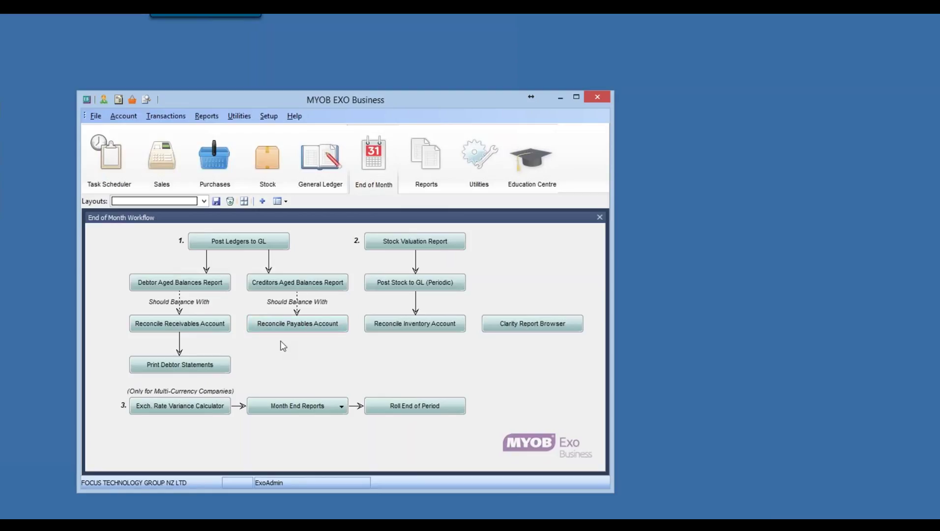
pyautogui.click(202, 116)
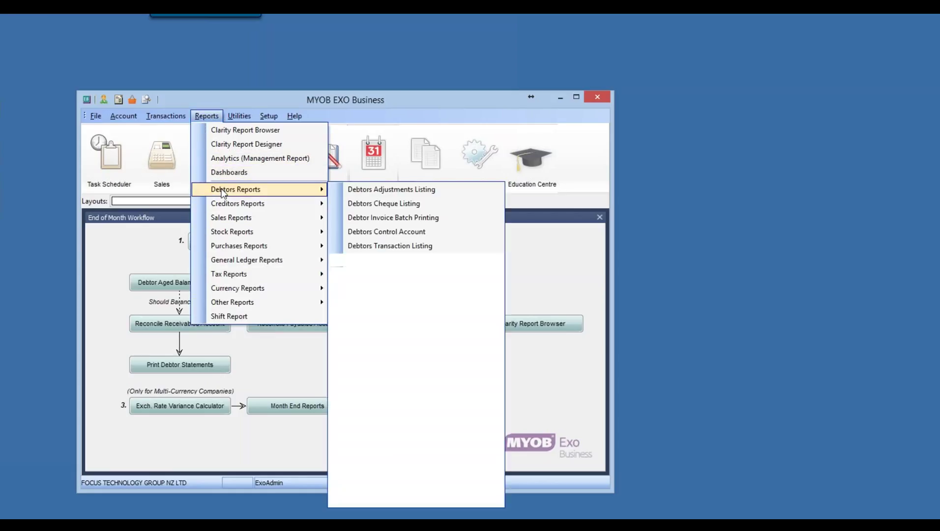
pyautogui.click(208, 116)
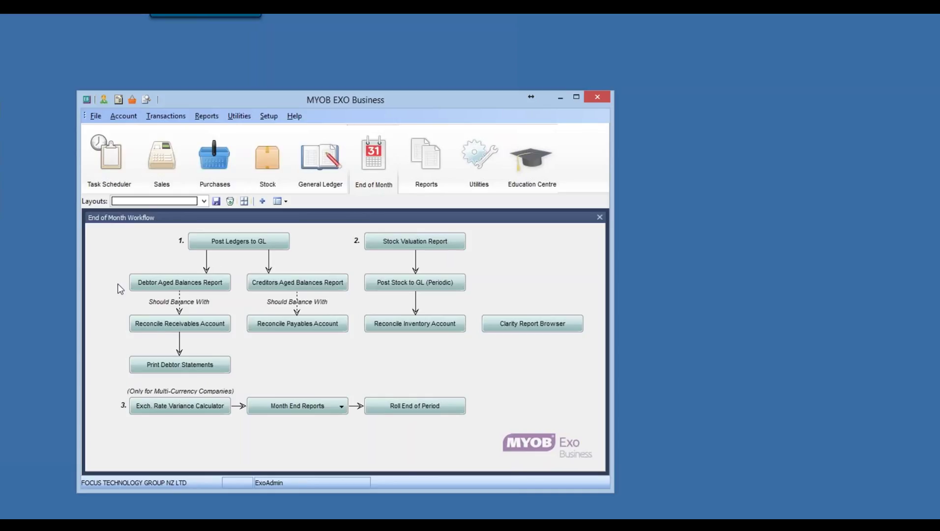
# - Preview the receivables account reconciliation as at March 2016 and review its balances and possible causes of exceptions
pyautogui.click(162, 325)
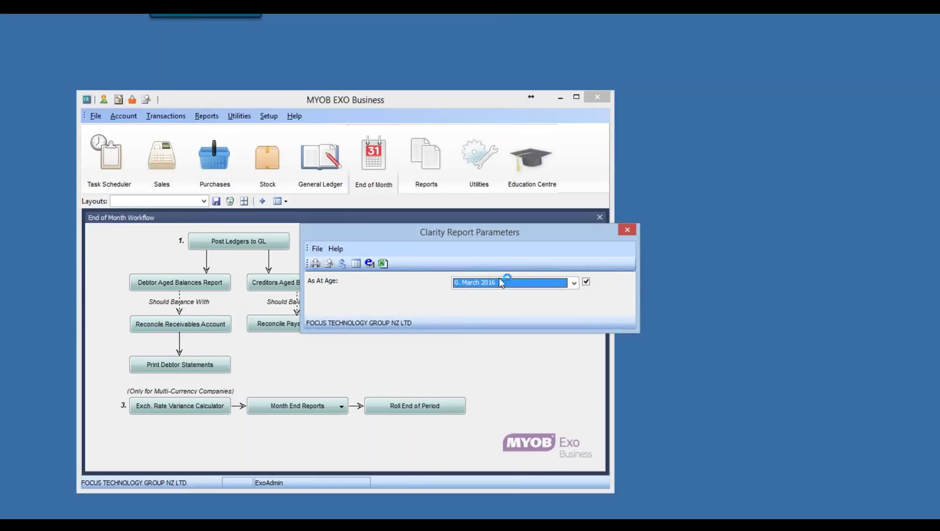
pyautogui.click(329, 264)
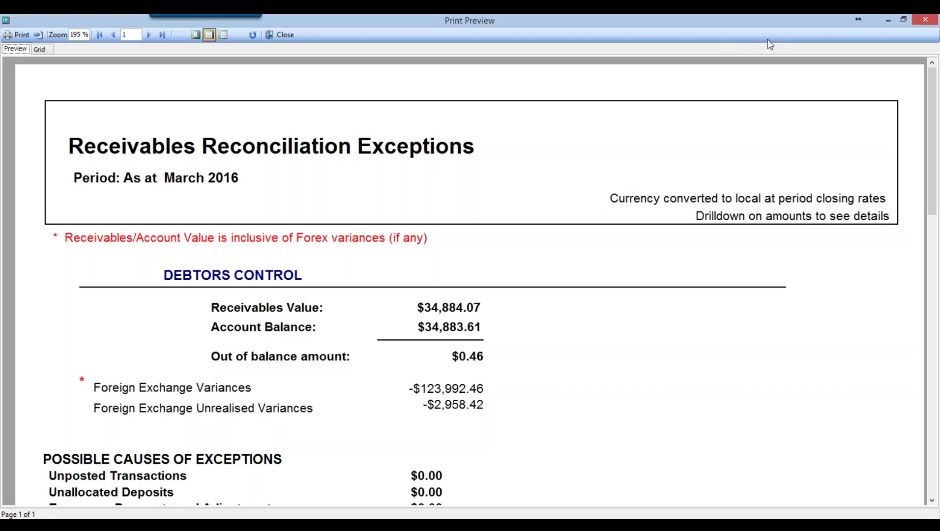
pyautogui.click(931, 501)
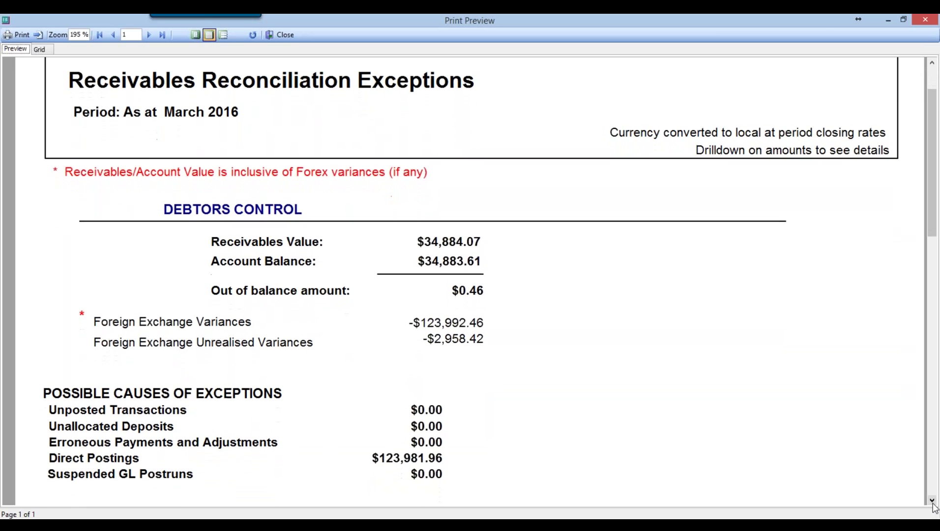
pyautogui.click(932, 500)
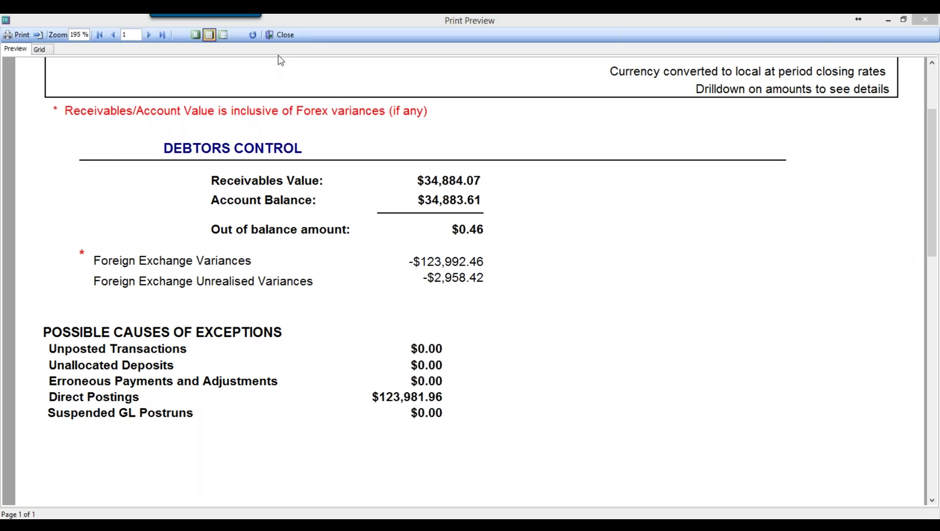
pyautogui.click(285, 38)
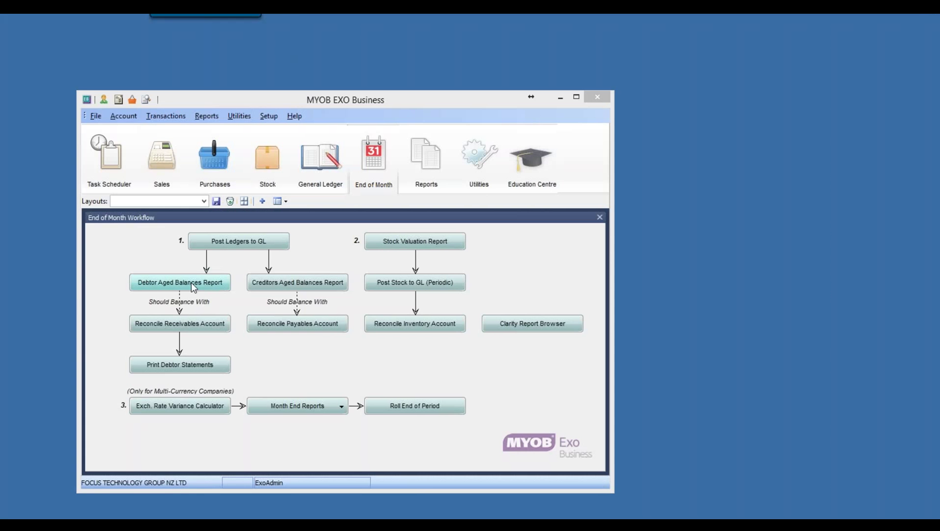
# - Preview the payables account reconciliation as at March 2016 and review its balances and possible causes of exceptions
pyautogui.click(286, 321)
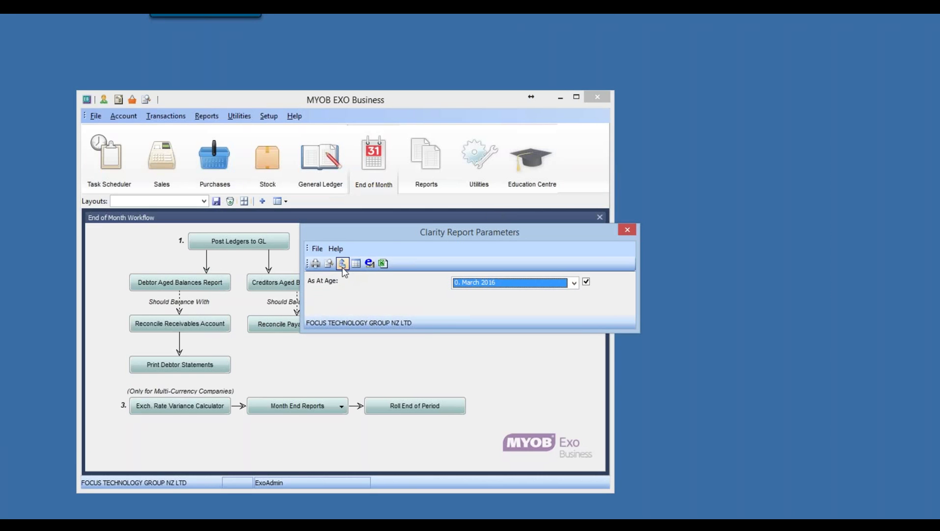
pyautogui.click(329, 263)
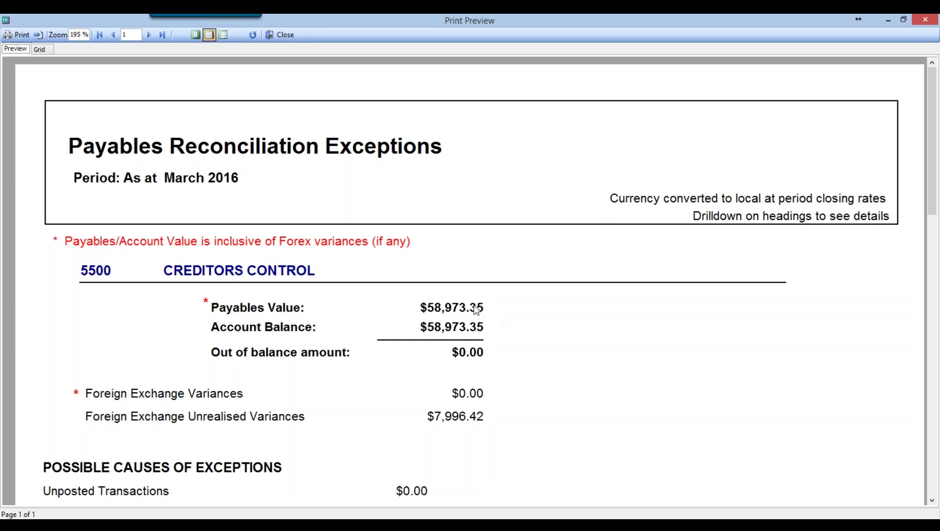
pyautogui.click(932, 501)
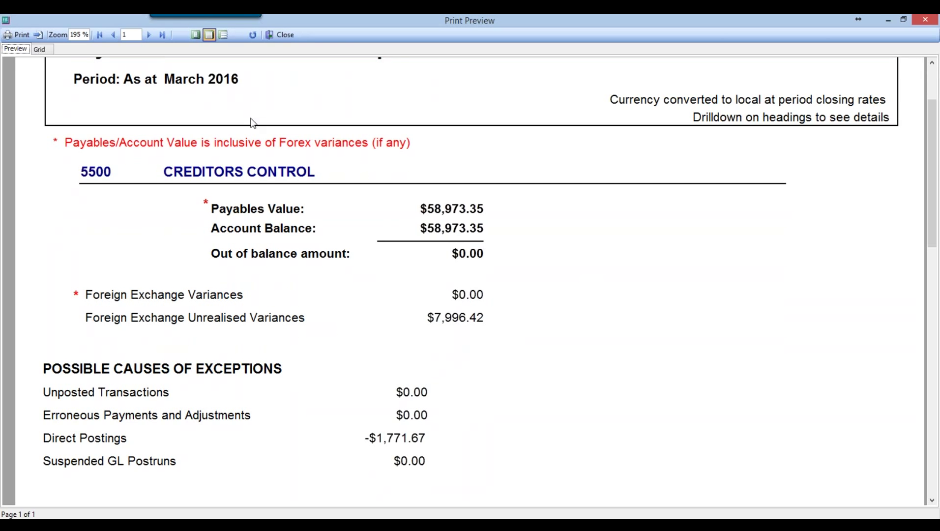
pyautogui.click(275, 35)
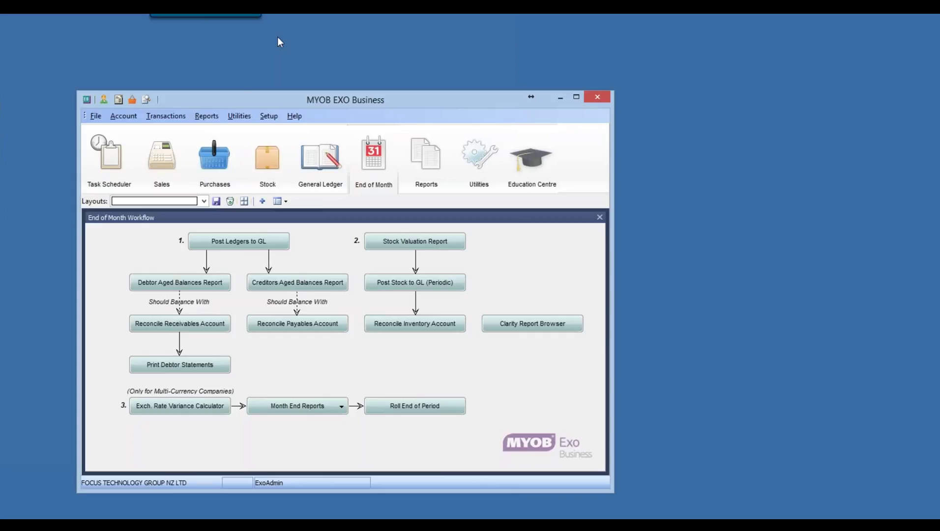
# - Review the GL Trial Balance Tree, trying the YTD range at March 2016 and returning to Use account balances
pyautogui.click(182, 119)
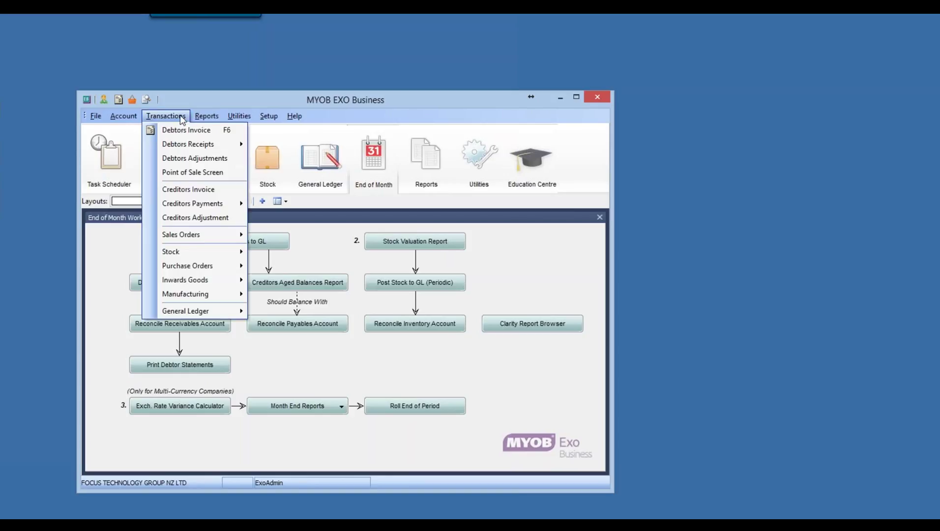
pyautogui.moveTo(186, 310)
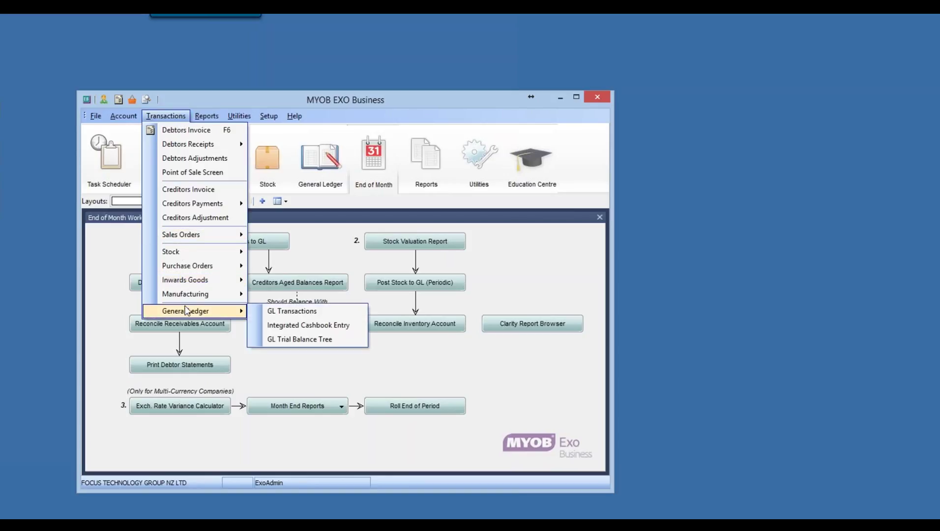
pyautogui.click(306, 339)
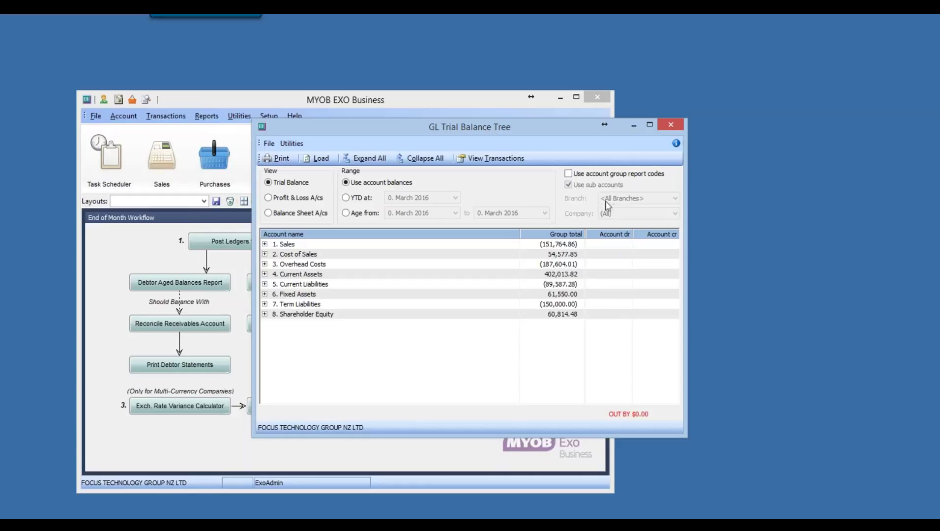
pyautogui.click(347, 198)
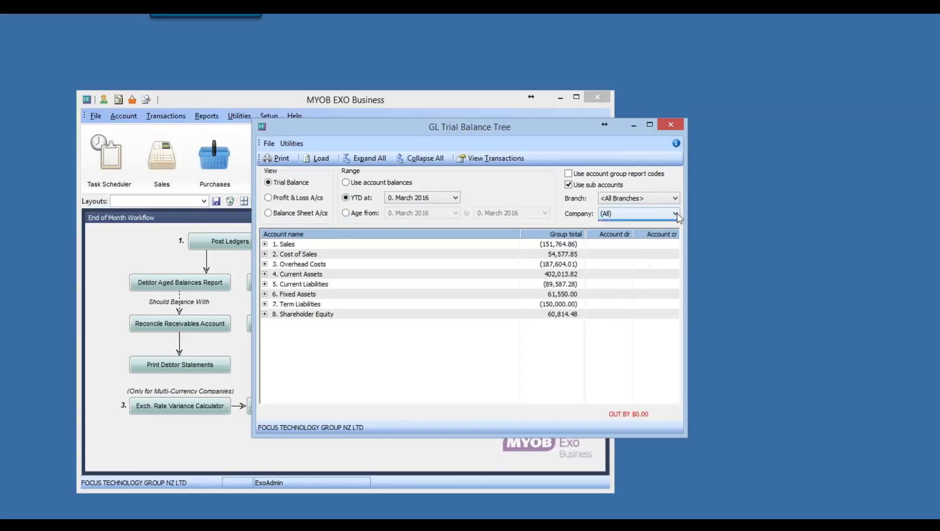
pyautogui.click(357, 184)
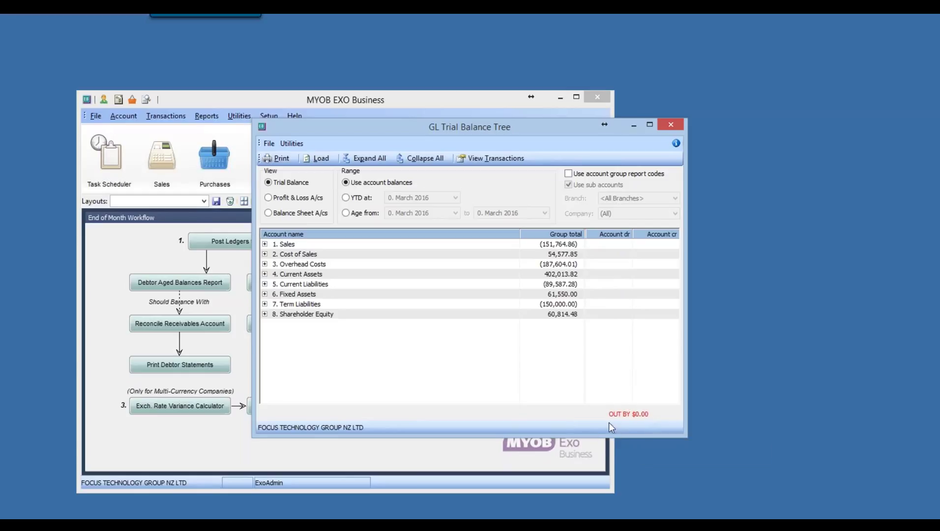
pyautogui.moveTo(610, 423)
pyautogui.click(668, 128)
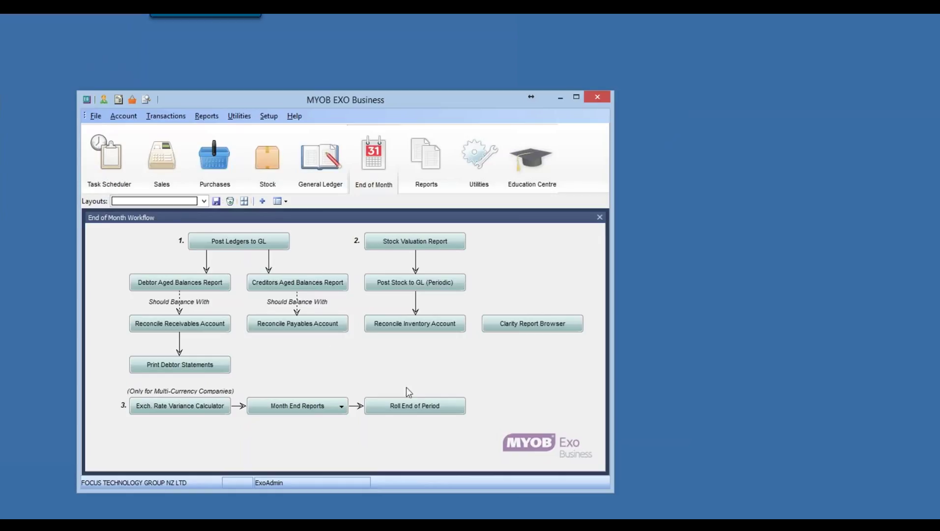
# - Open the End Of Period function from the month-end workflow, close it, and reopen it from the utilities
pyautogui.click(423, 410)
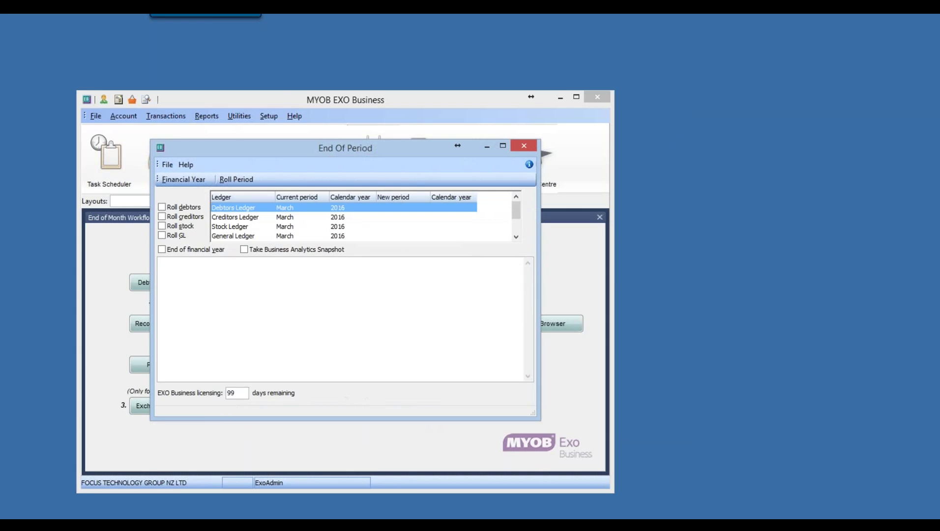
pyautogui.click(525, 146)
pyautogui.click(241, 119)
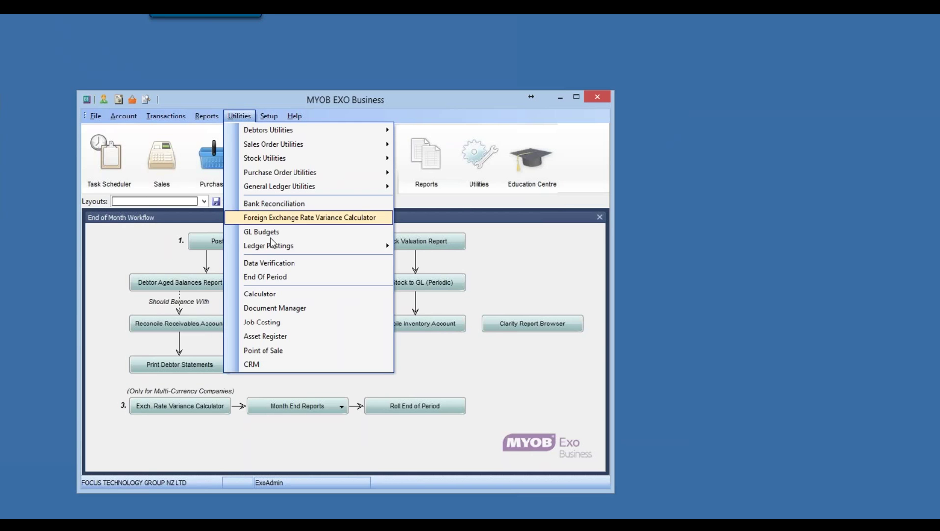
pyautogui.click(281, 277)
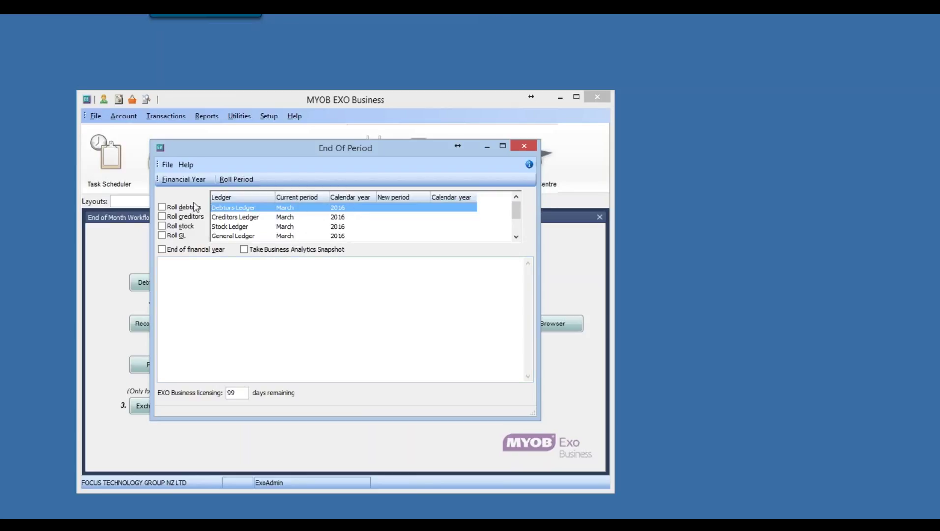
# - Mark the debtors, creditors, stock and general ledgers for rolling from March to April 2016, including end of financial year
pyautogui.click(166, 208)
pyautogui.click(162, 216)
pyautogui.click(162, 226)
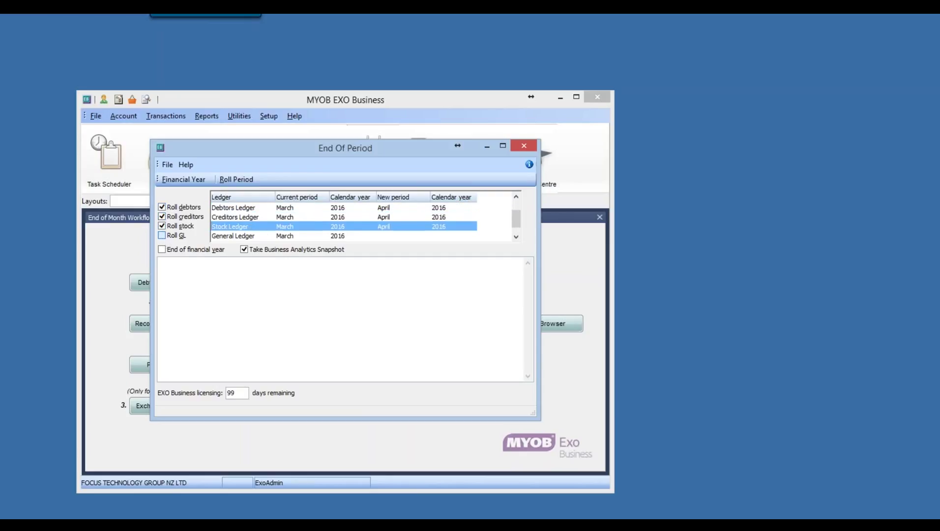
pyautogui.click(162, 235)
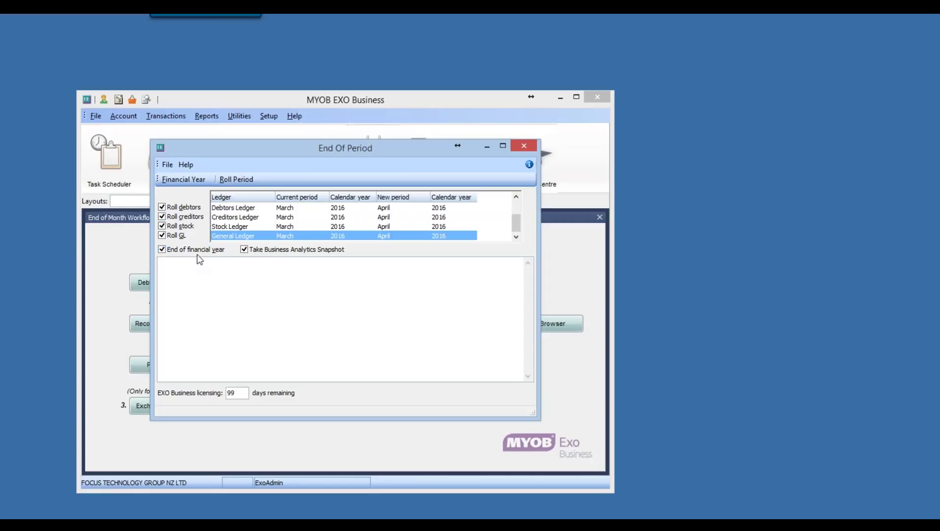
# - Roll the selected ledgers with unrealized foreign exchange gain and loss journals created, declining the review of the new year periods definition
pyautogui.click(239, 179)
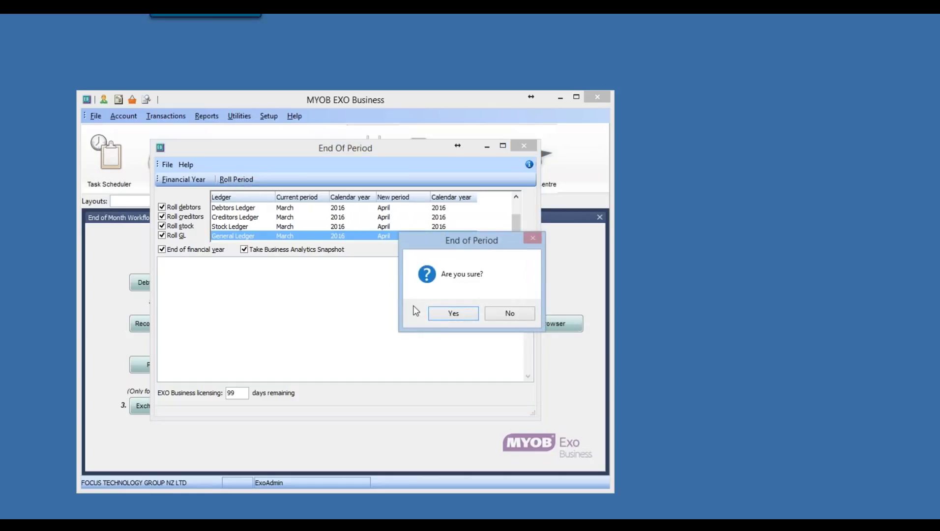
pyautogui.click(454, 315)
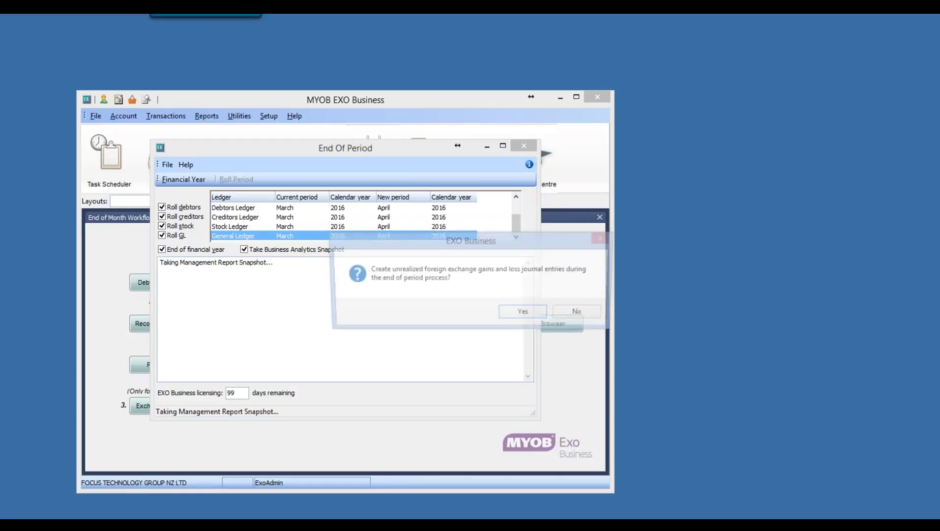
pyautogui.click(520, 315)
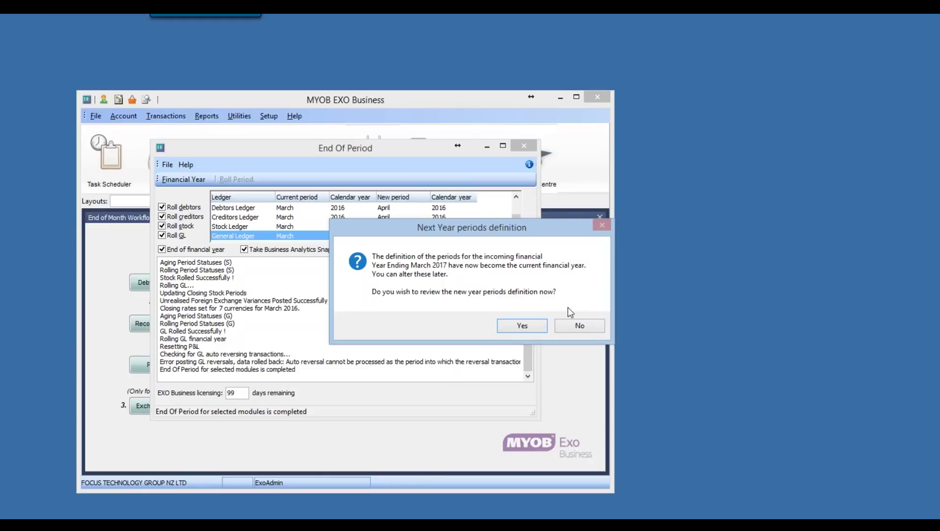
pyautogui.click(571, 326)
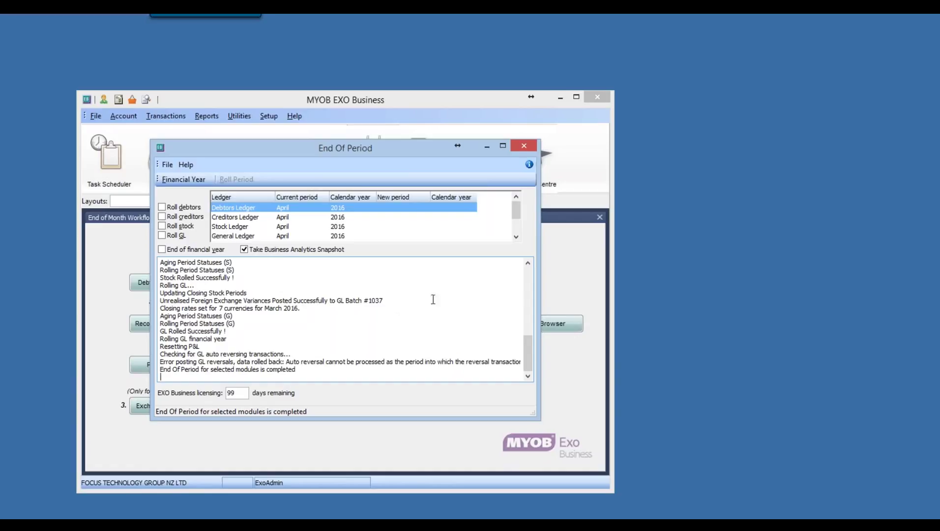
pyautogui.click(524, 146)
# - Open the Financial Year settings in the EXO Business Essentials Configurator
pyautogui.click(481, 160)
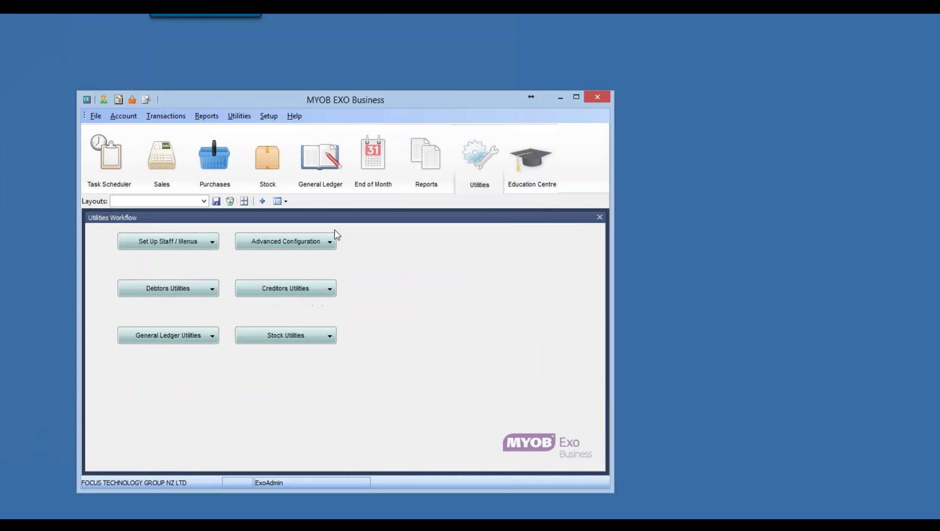
pyautogui.click(326, 239)
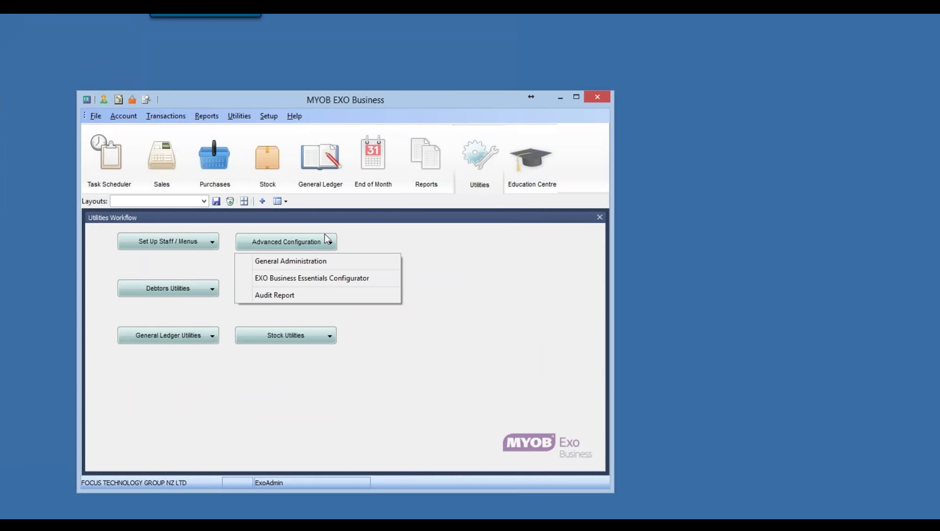
pyautogui.click(352, 277)
pyautogui.click(245, 114)
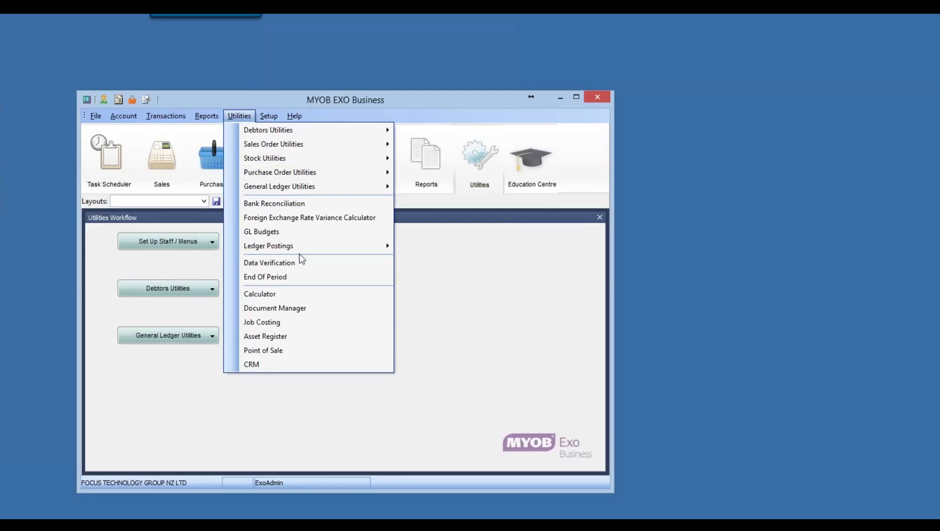
pyautogui.click(456, 311)
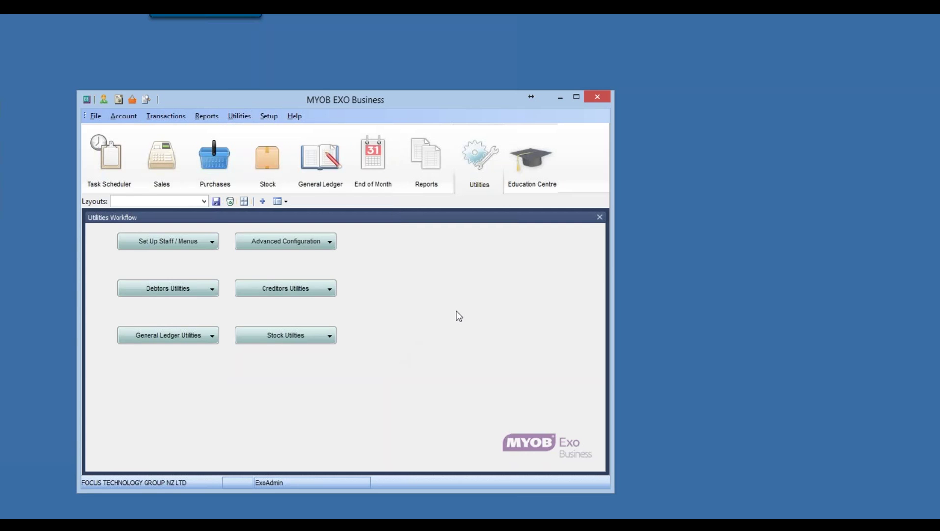
pyautogui.click(308, 240)
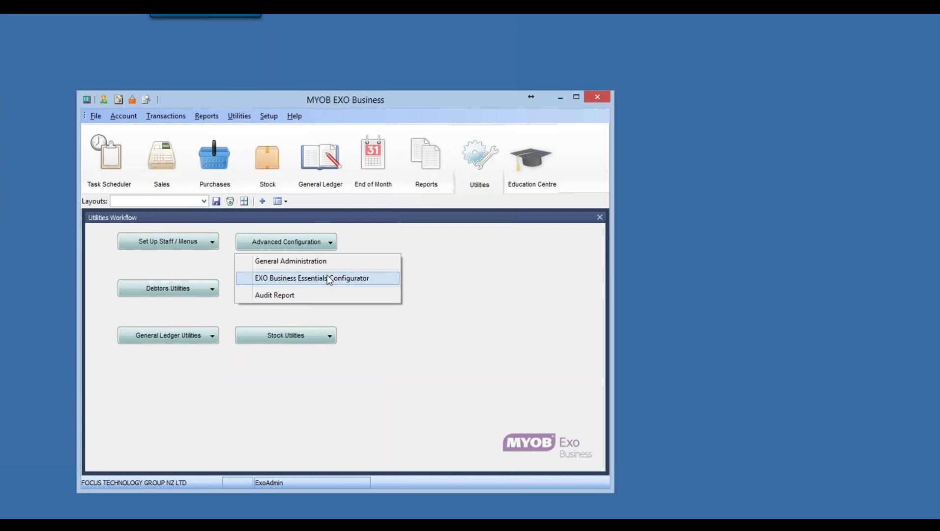
pyautogui.click(349, 278)
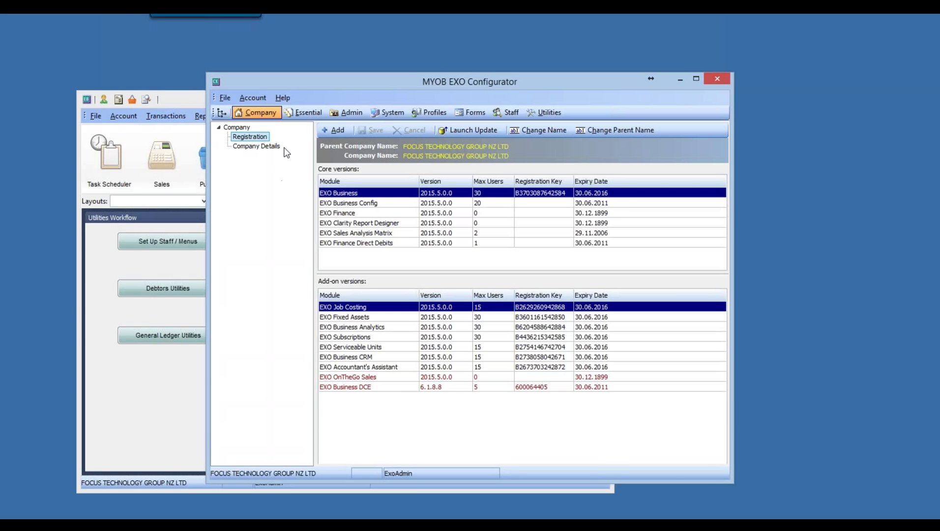
pyautogui.click(308, 113)
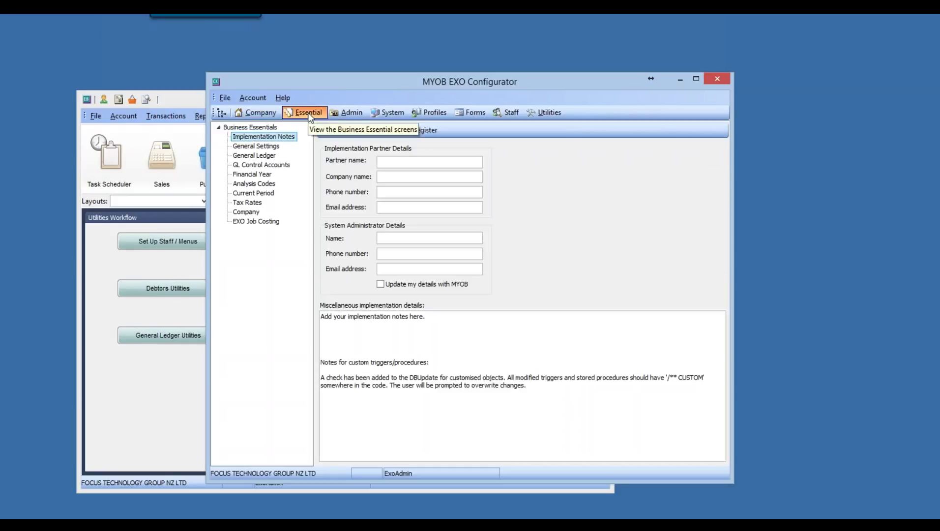
pyautogui.click(252, 174)
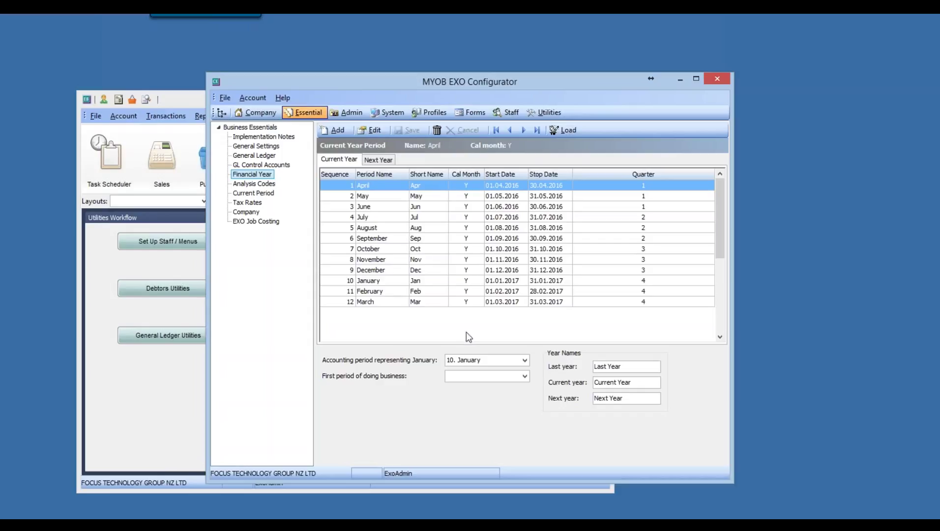
# - Check the start and stop dates of each current-year period from April to March, and close the configurator
pyautogui.click(551, 302)
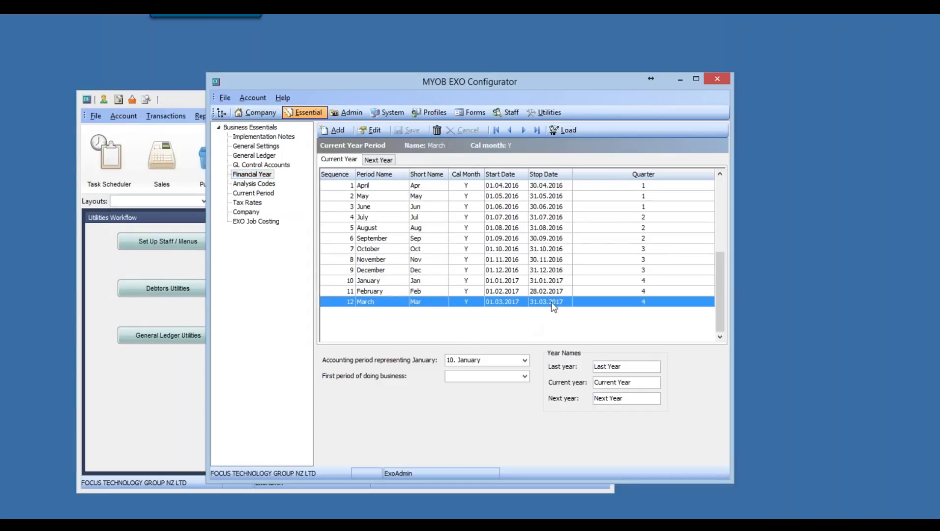
pyautogui.click(513, 187)
pyautogui.click(511, 197)
pyautogui.click(512, 207)
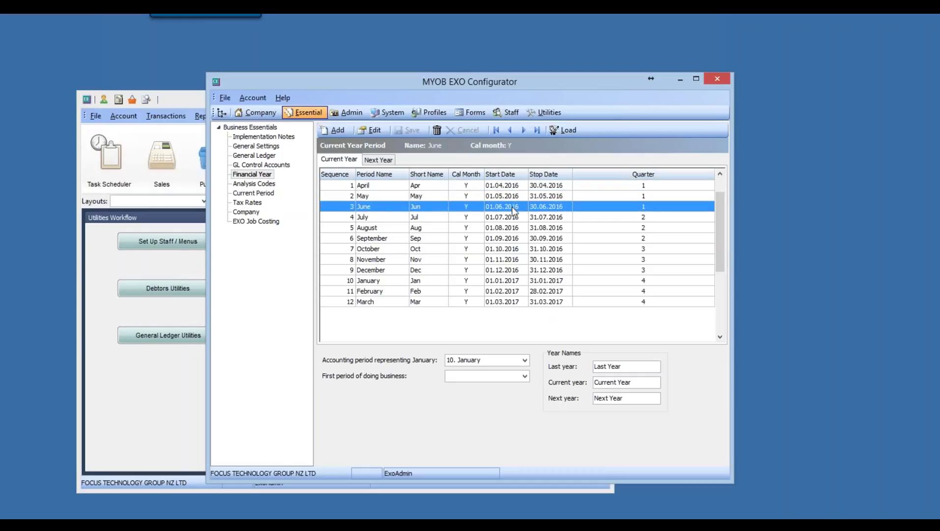
pyautogui.click(513, 219)
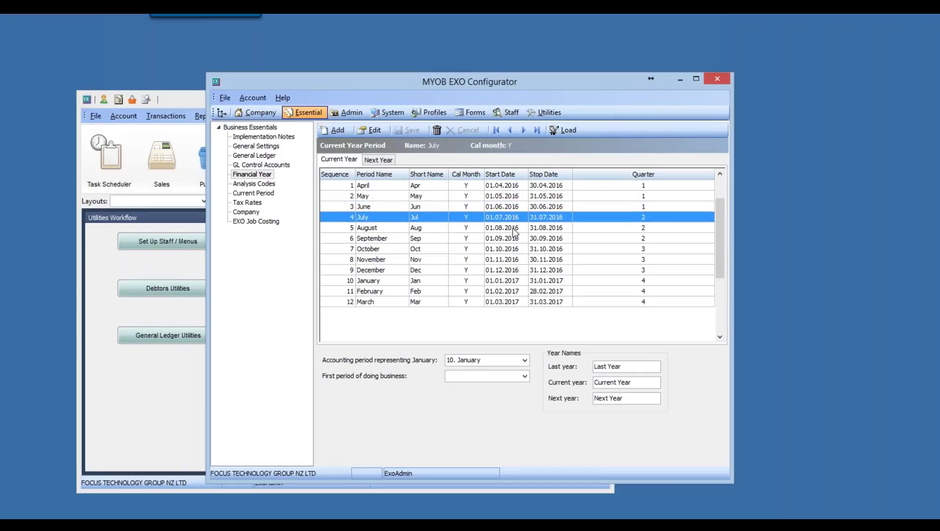
pyautogui.click(514, 230)
pyautogui.click(514, 240)
pyautogui.click(514, 250)
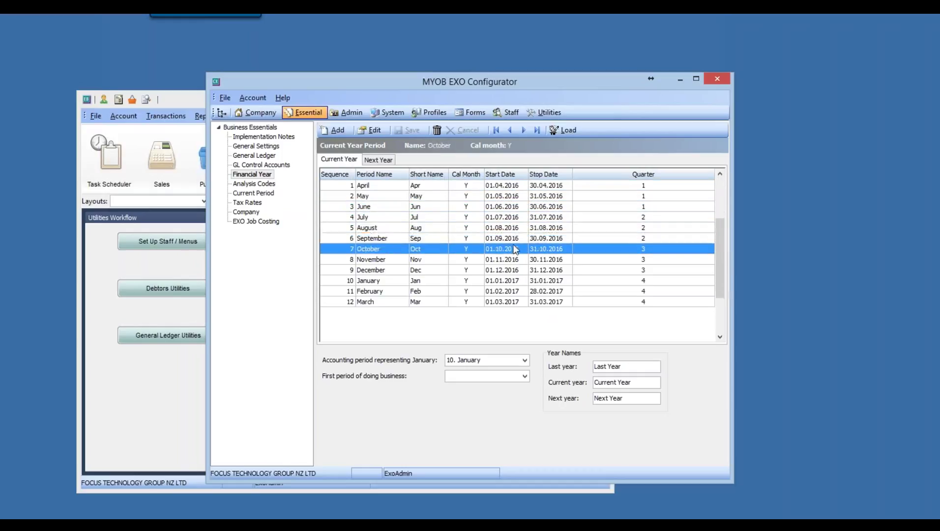
pyautogui.click(514, 261)
pyautogui.click(515, 271)
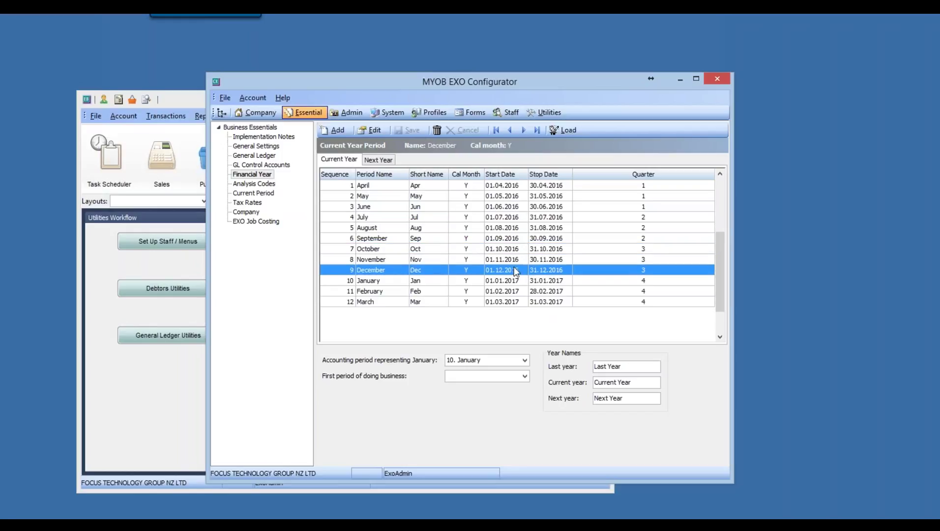
pyautogui.click(518, 282)
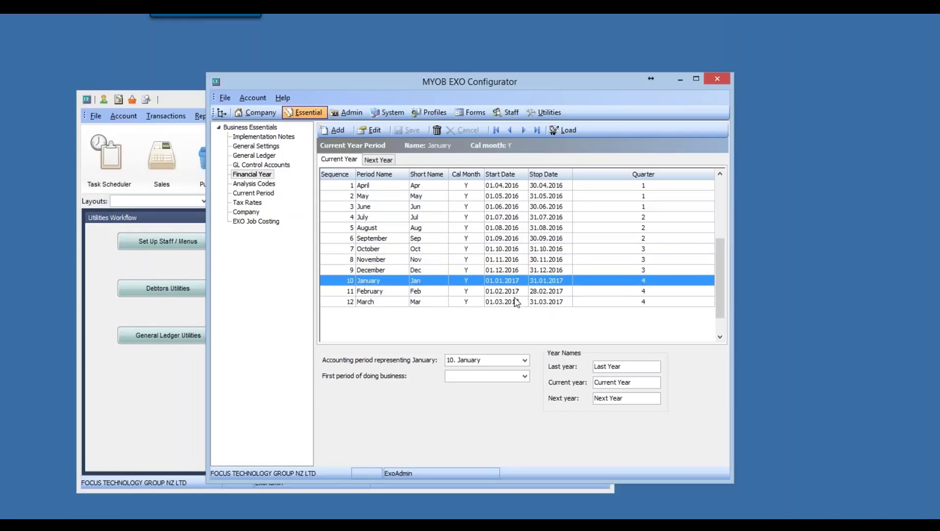
pyautogui.click(519, 292)
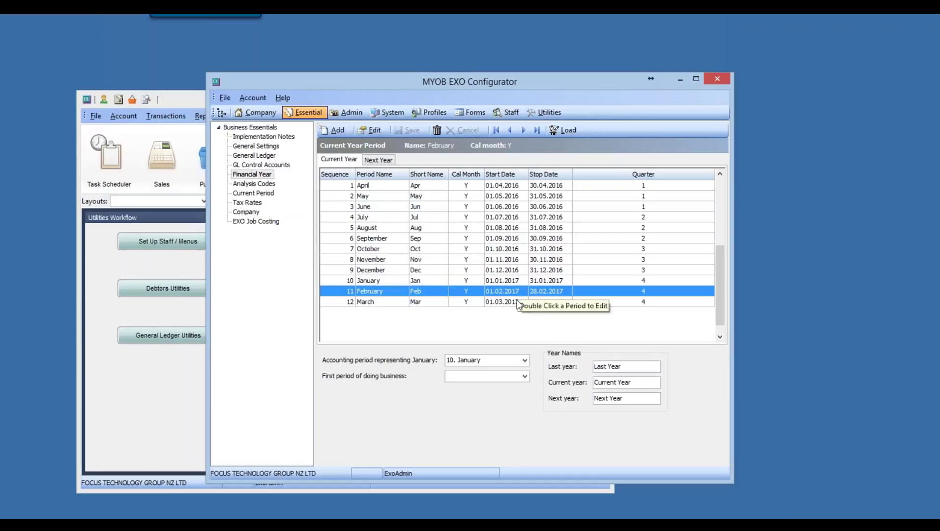
pyautogui.click(517, 302)
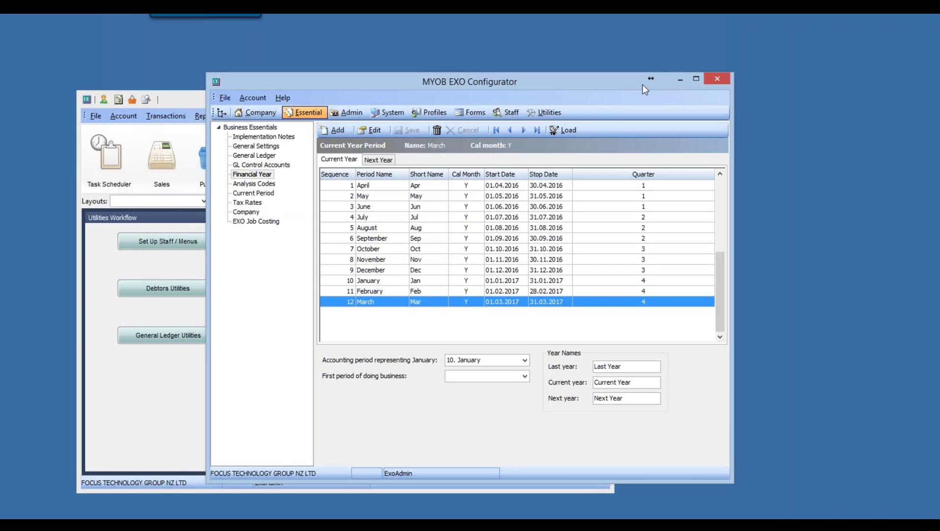
pyautogui.click(714, 80)
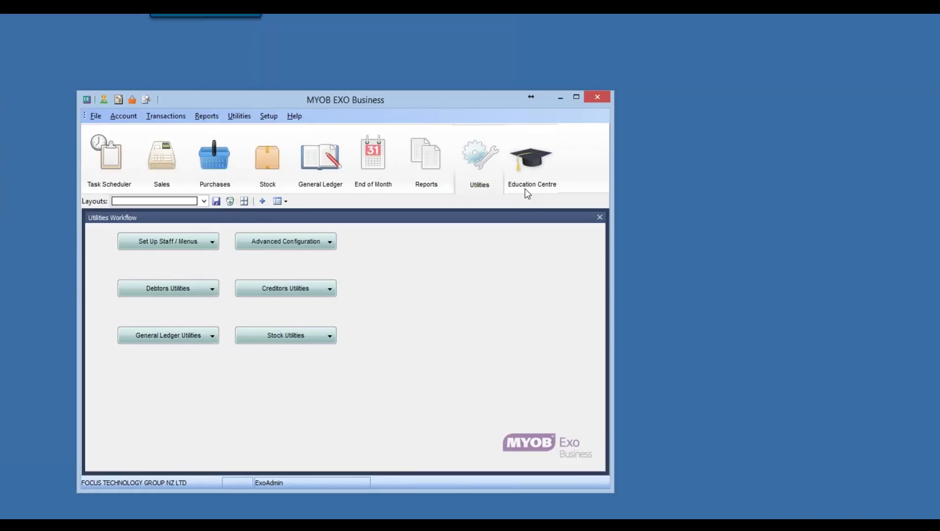
# - Open the chart of accounts maintenance and search for the SALES account to check its balance
pyautogui.click(318, 163)
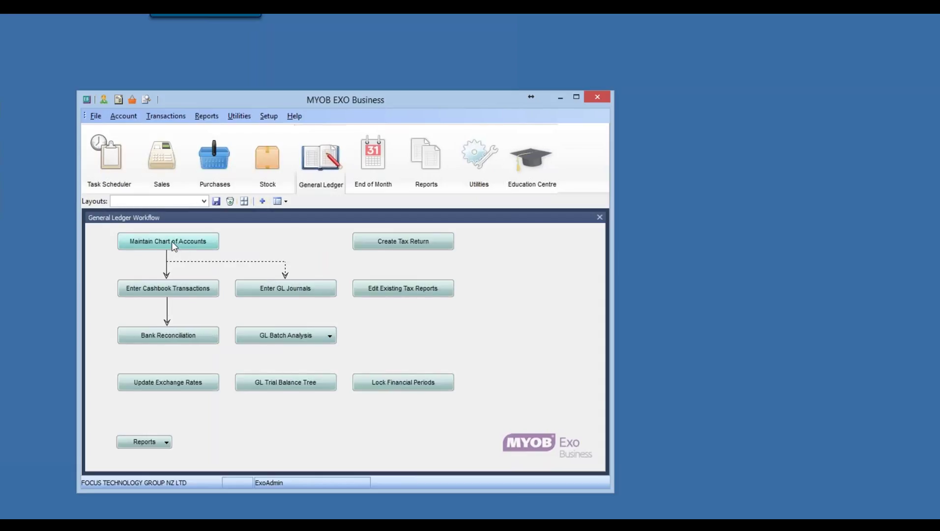
pyautogui.click(173, 242)
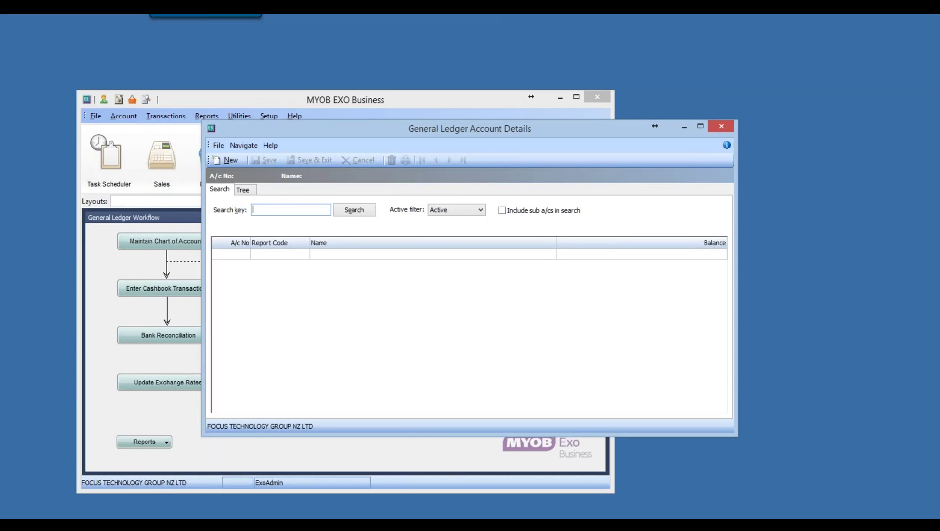
pyautogui.write('SALES')
pyautogui.press('Return')
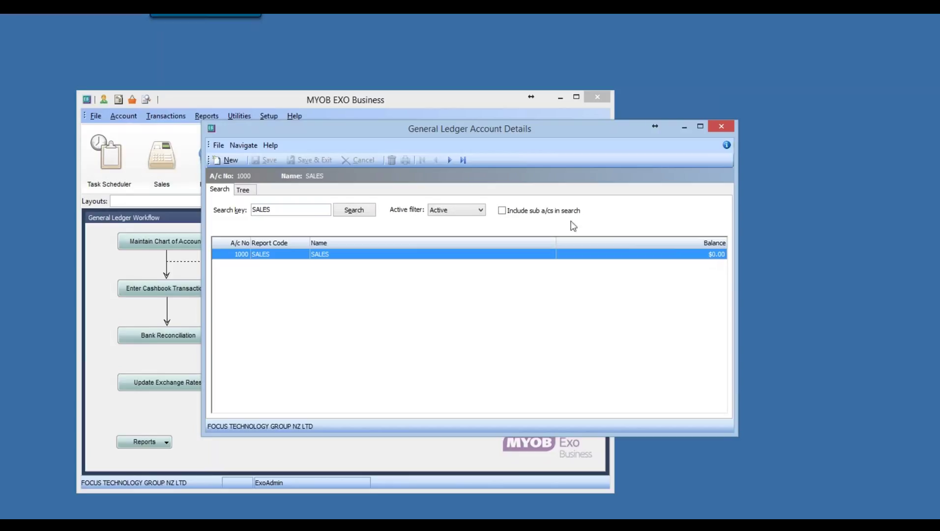
# - Search the general ledger accounts for RETAIN to check the retained earnings balance
pyautogui.click(285, 211)
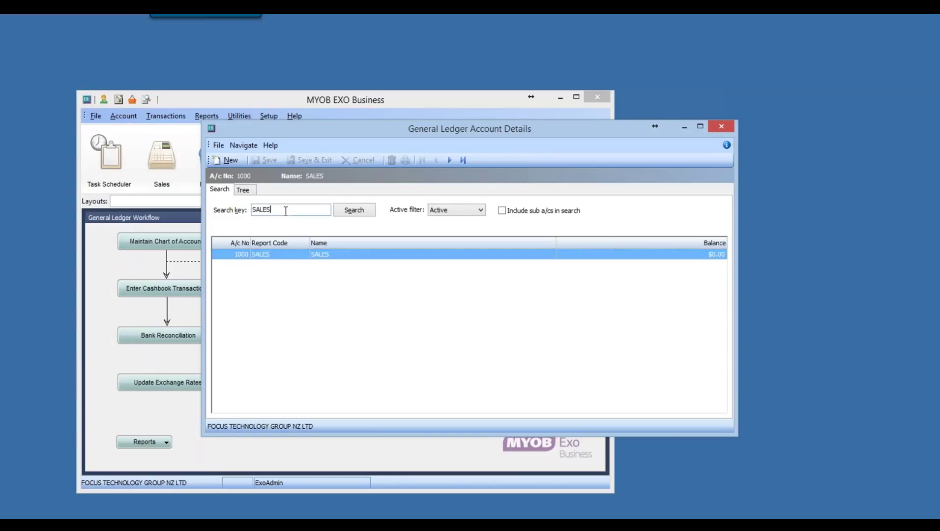
pyautogui.press('BackSpace')
pyautogui.press('BackSpace')
pyautogui.press('BackSpace')
pyautogui.press('BackSpace')
pyautogui.press('BackSpace')
pyautogui.write('RETAIN')
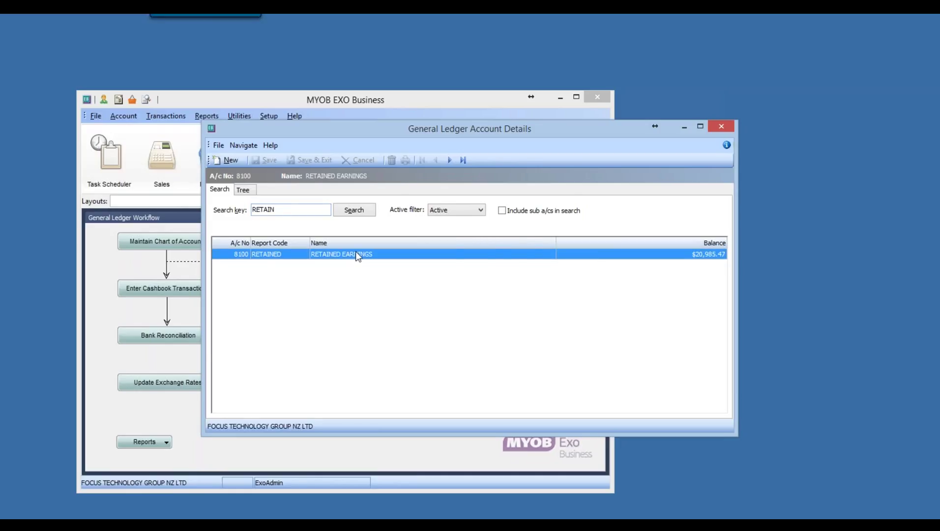
# - Open the Retained Earnings account's transactions and examine the debit and credit of the GL End Of Year Profit/Loss entry
pyautogui.doubleClick(356, 253)
pyautogui.click(265, 192)
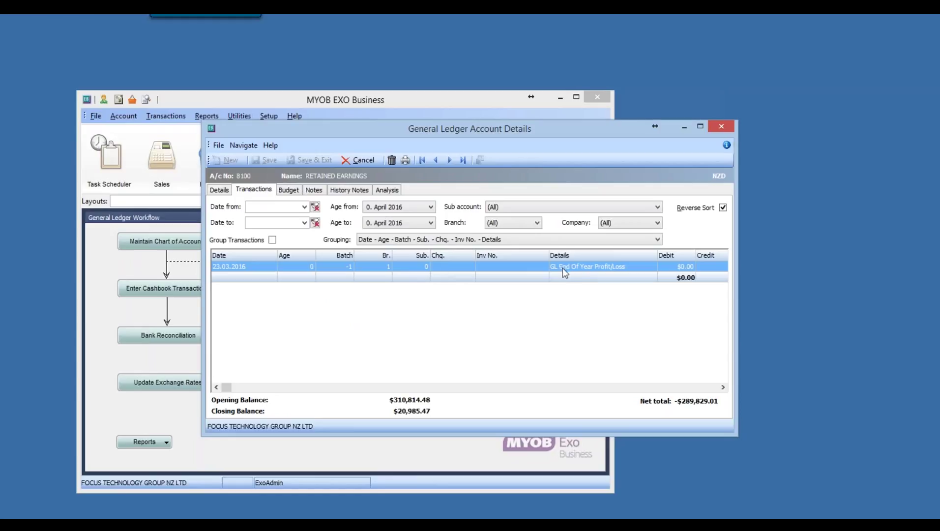
pyautogui.click(723, 387)
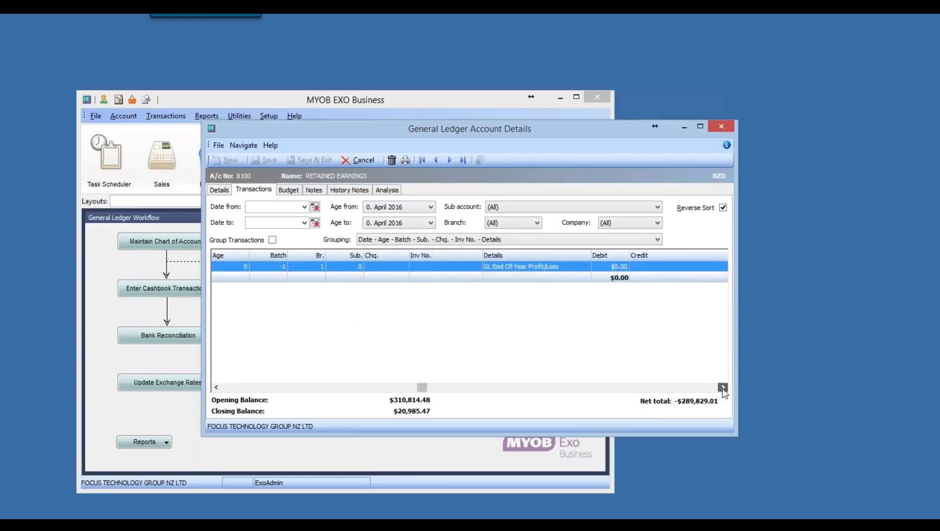
pyautogui.click(723, 387)
pyautogui.click(723, 388)
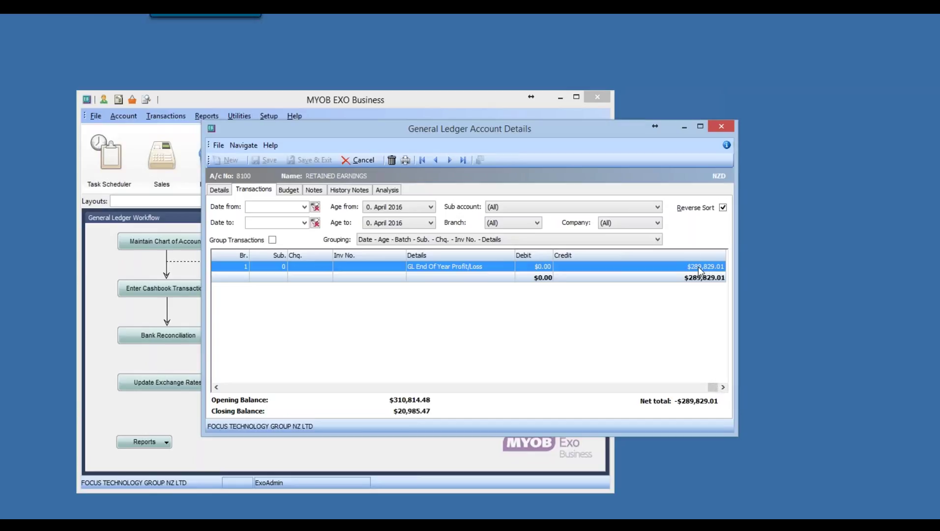
pyautogui.click(252, 389)
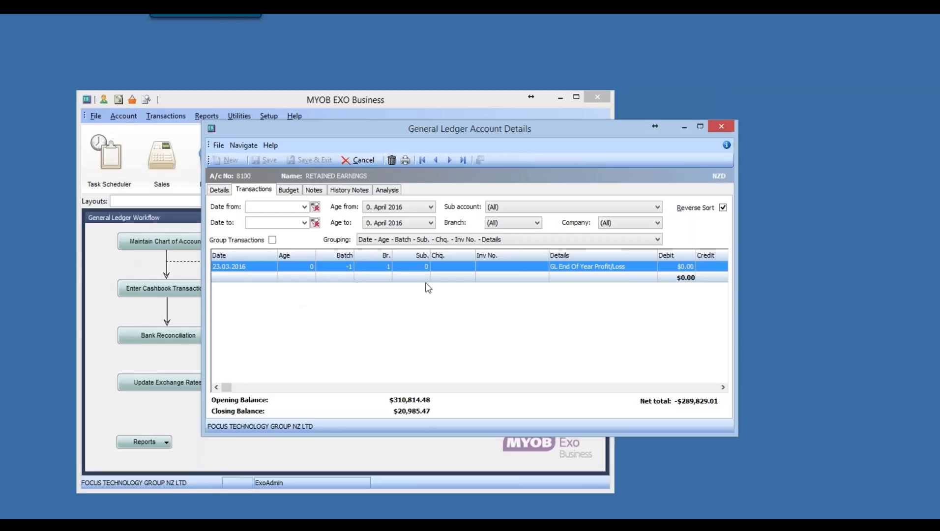
# - Try switching the Retained Earnings account's section between Profit and loss and Balance sheet, and close the account details
pyautogui.click(216, 191)
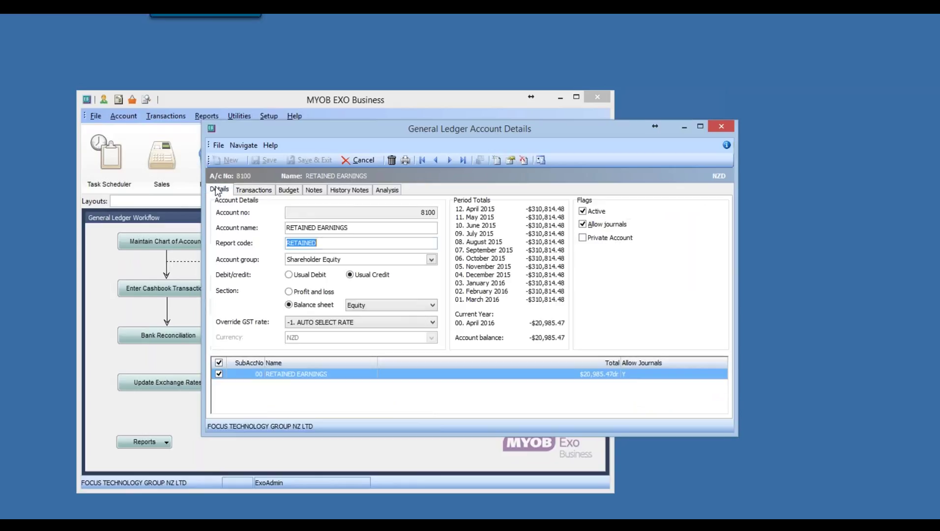
pyautogui.click(289, 291)
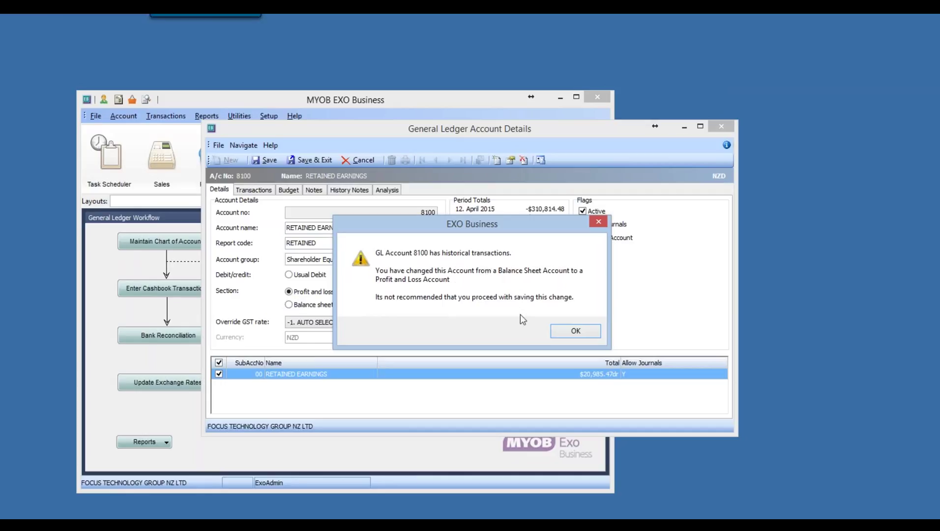
pyautogui.click(571, 331)
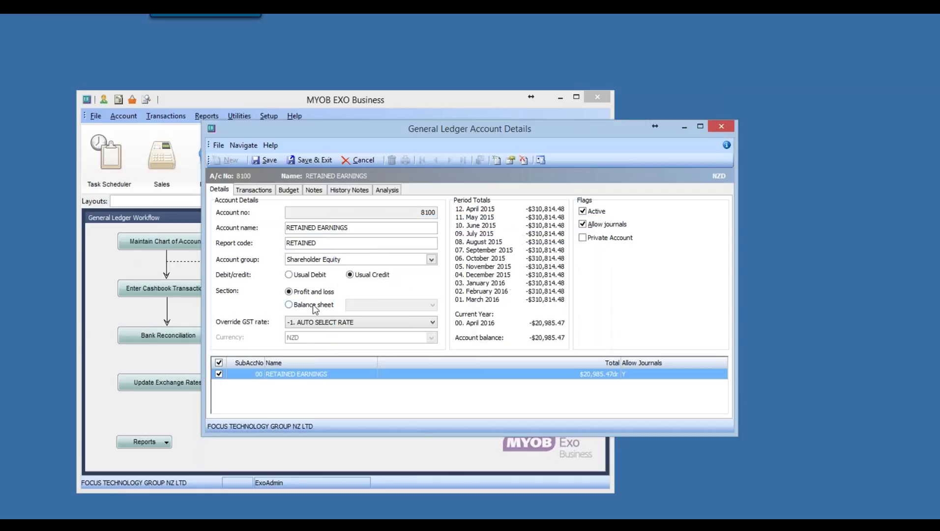
pyautogui.click(289, 305)
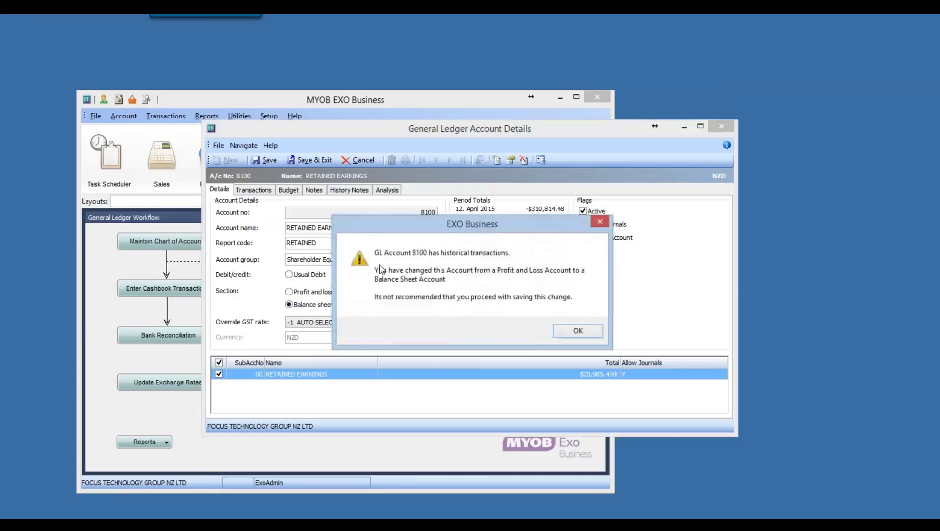
pyautogui.click(577, 330)
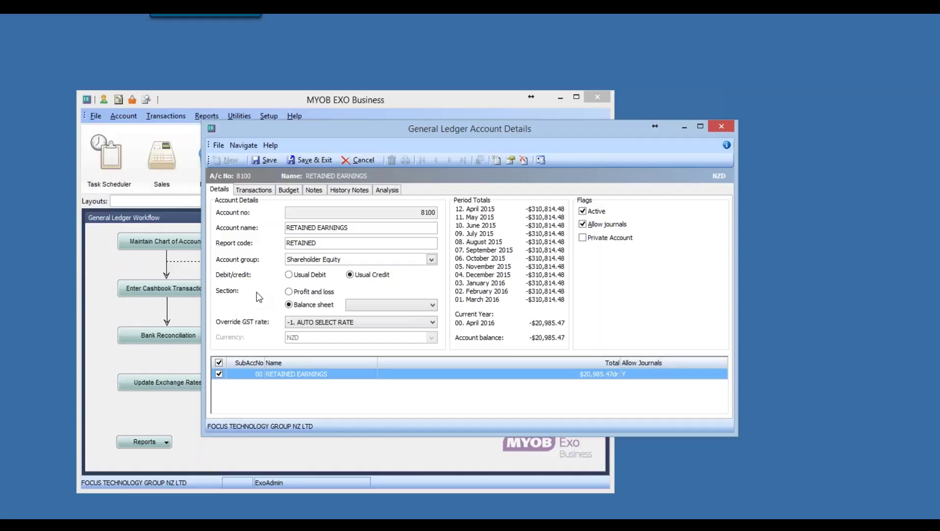
pyautogui.click(289, 292)
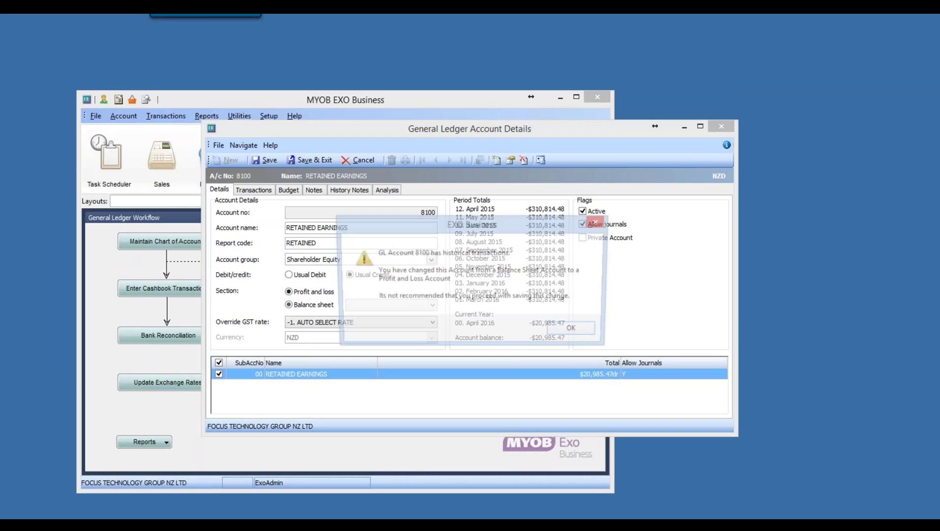
pyautogui.click(561, 331)
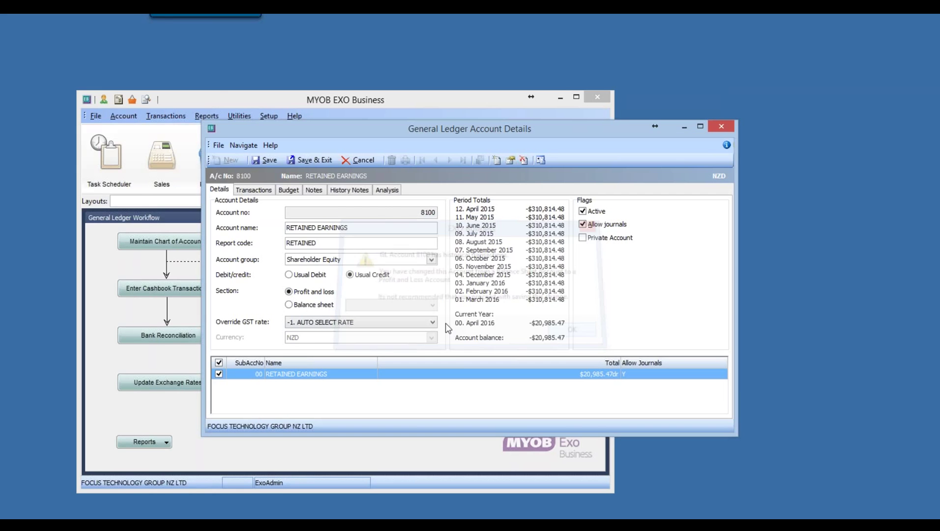
pyautogui.click(289, 305)
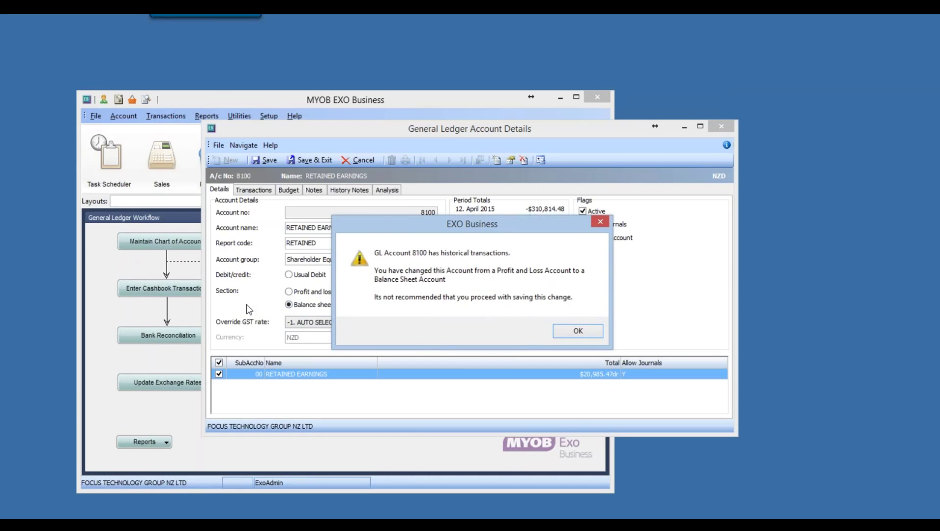
pyautogui.click(578, 333)
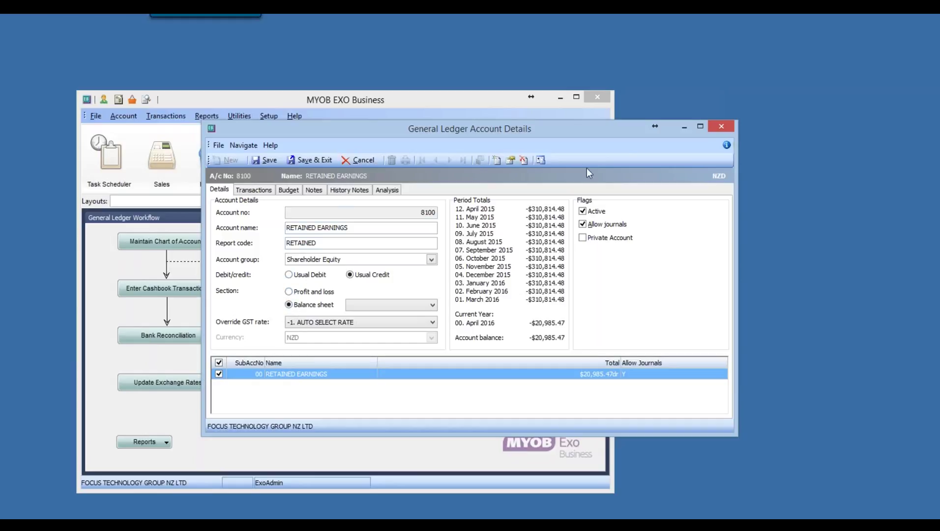
pyautogui.click(721, 126)
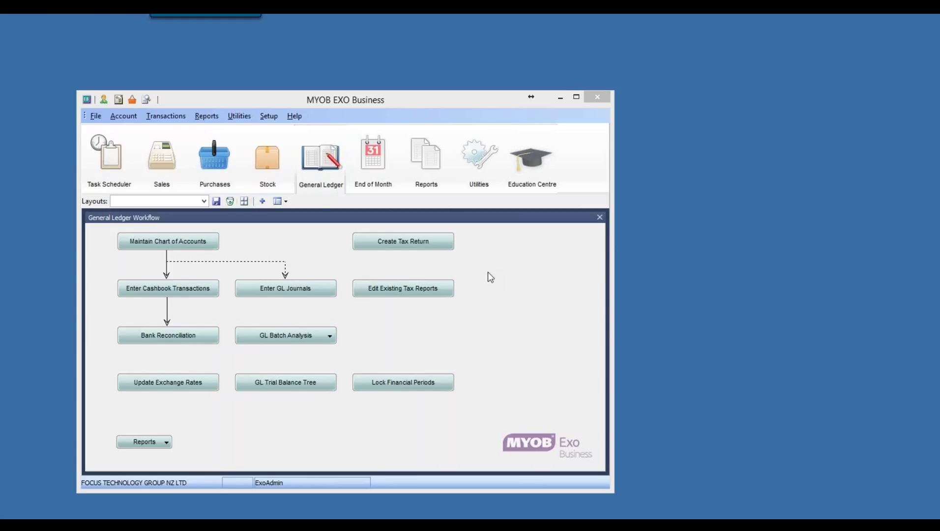
# - Open the Asset Register, calculate depreciation for GL period 1. March 2016, and post it without printing the asset list
pyautogui.click(240, 117)
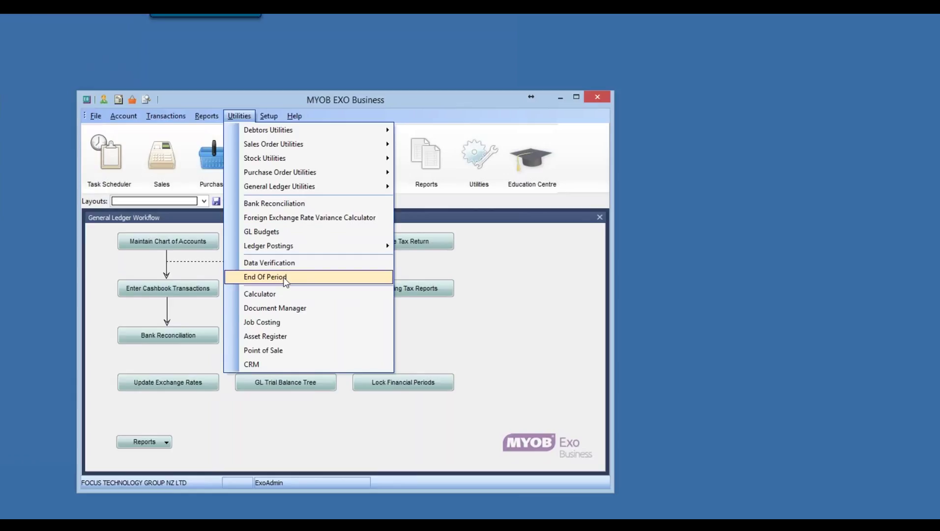
pyautogui.click(297, 336)
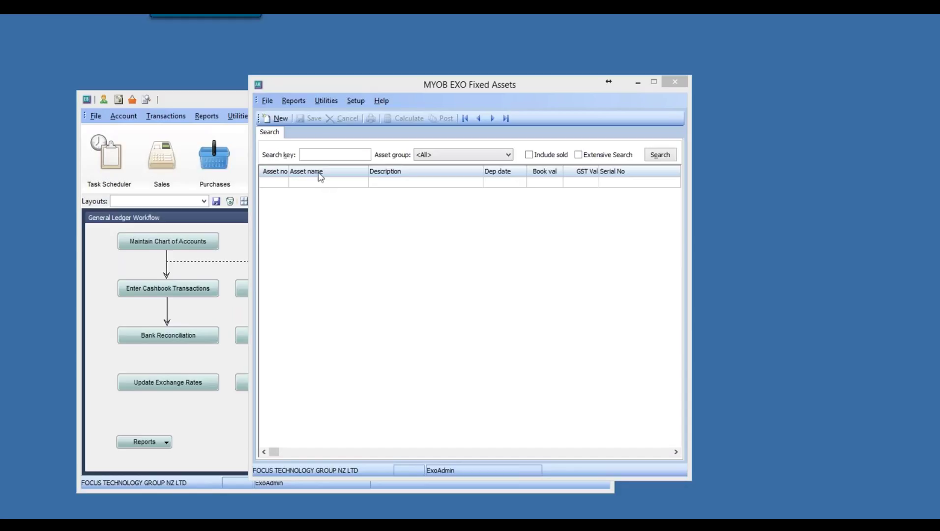
pyautogui.click(326, 101)
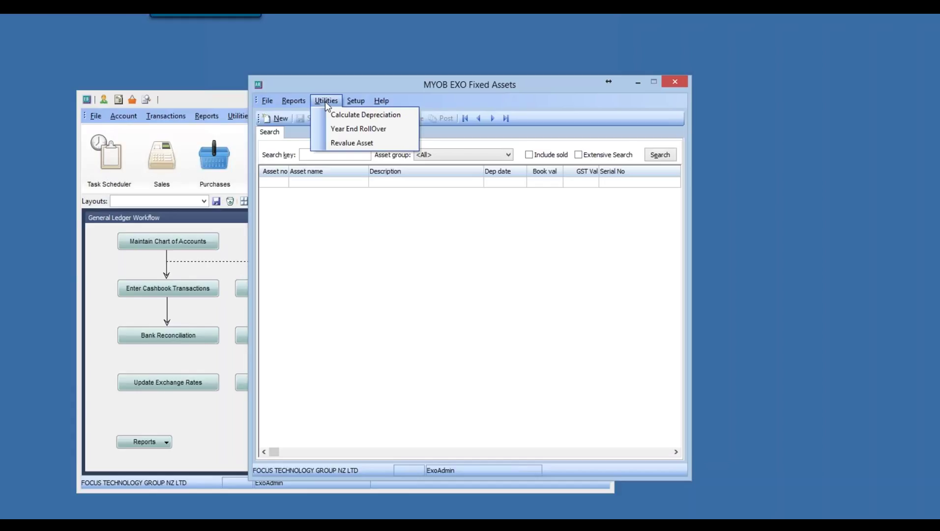
pyautogui.click(330, 116)
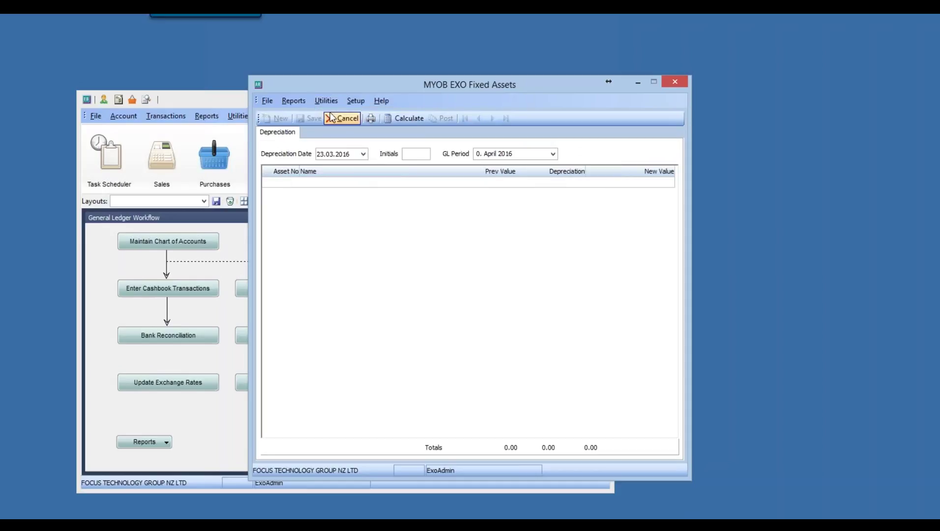
pyautogui.click(520, 153)
pyautogui.click(519, 174)
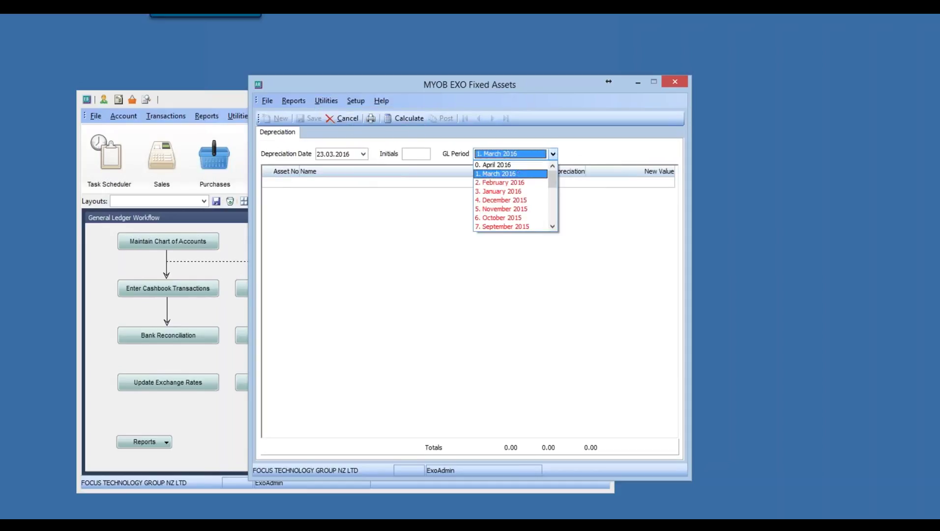
pyautogui.click(405, 118)
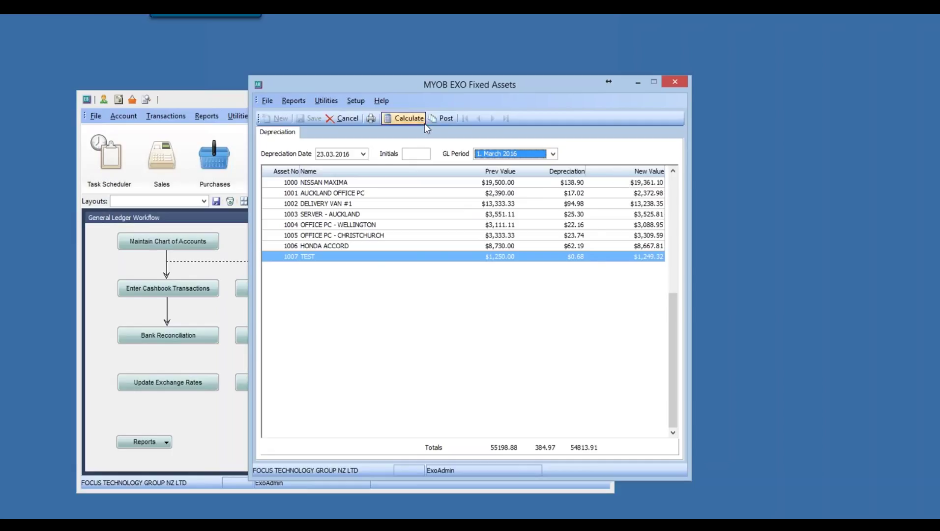
pyautogui.click(447, 119)
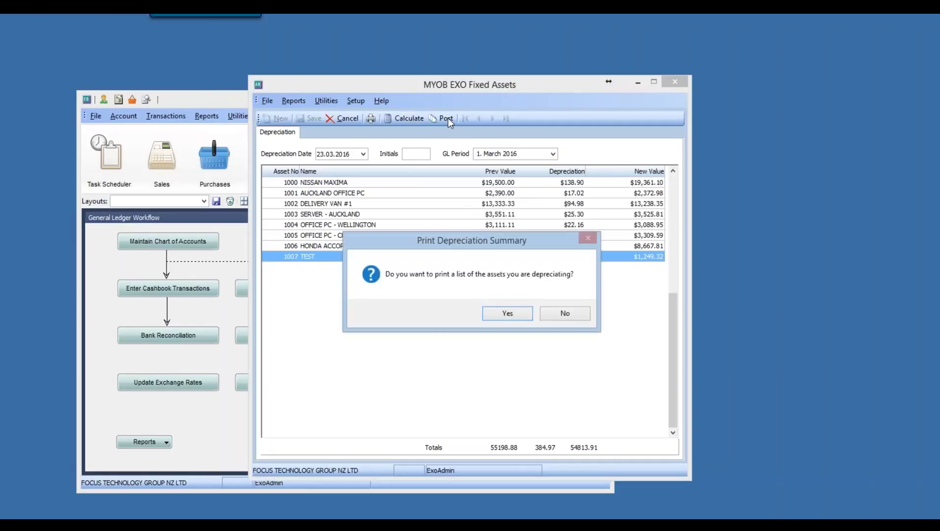
pyautogui.click(561, 315)
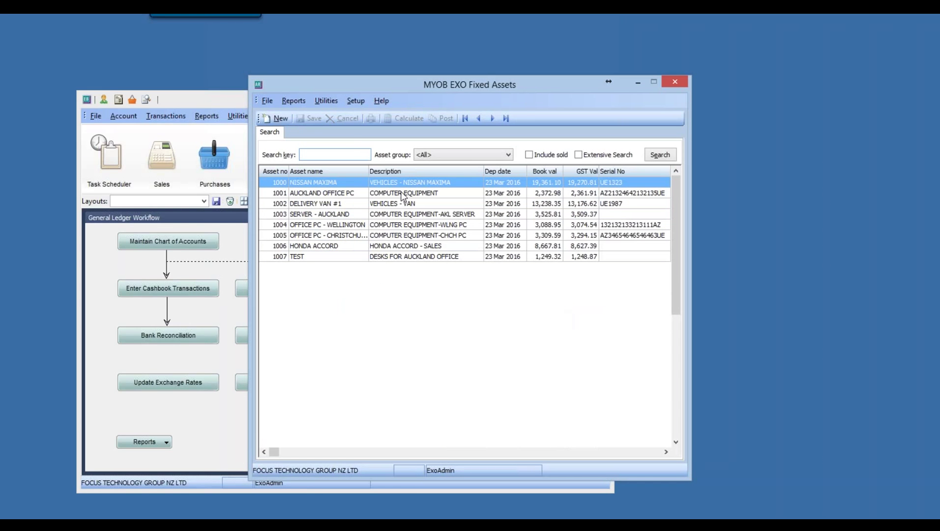
# - Run the fixed assets year end rollover and close the fixed assets module
pyautogui.click(329, 102)
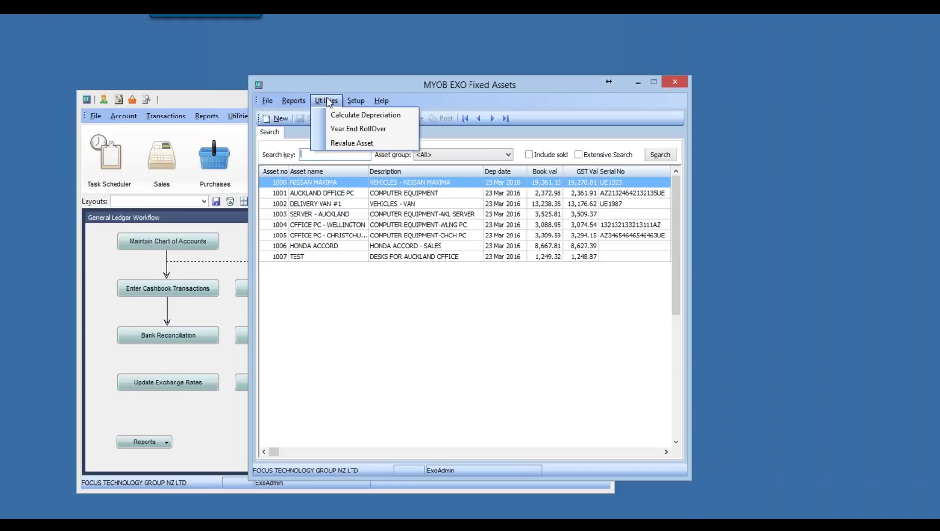
pyautogui.click(342, 129)
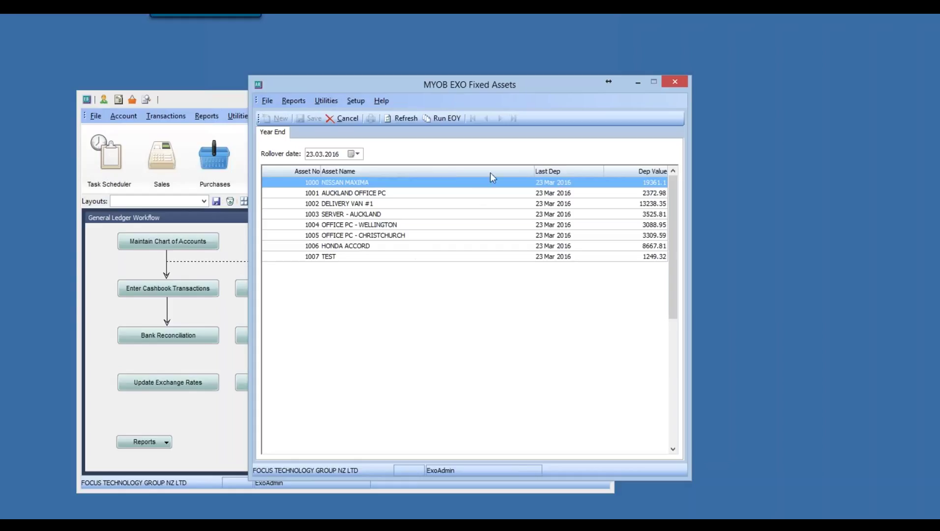
pyautogui.click(449, 119)
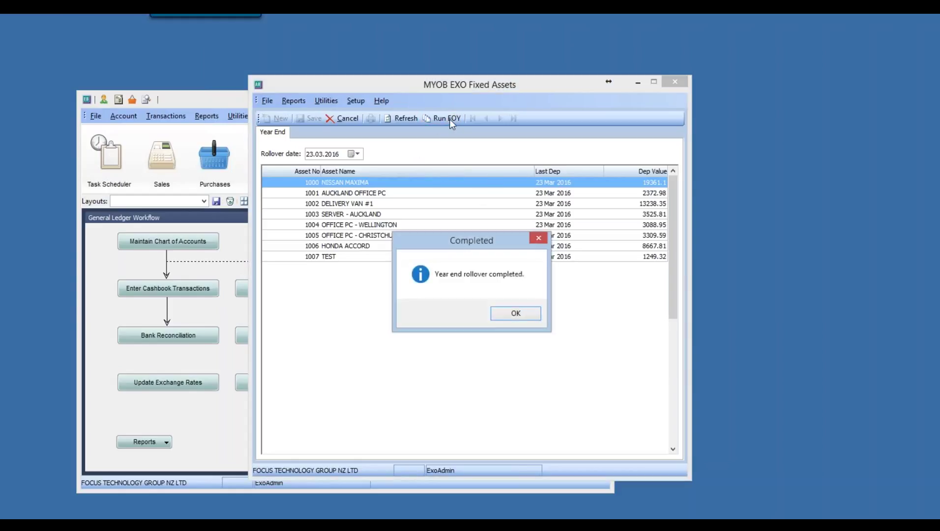
pyautogui.click(516, 314)
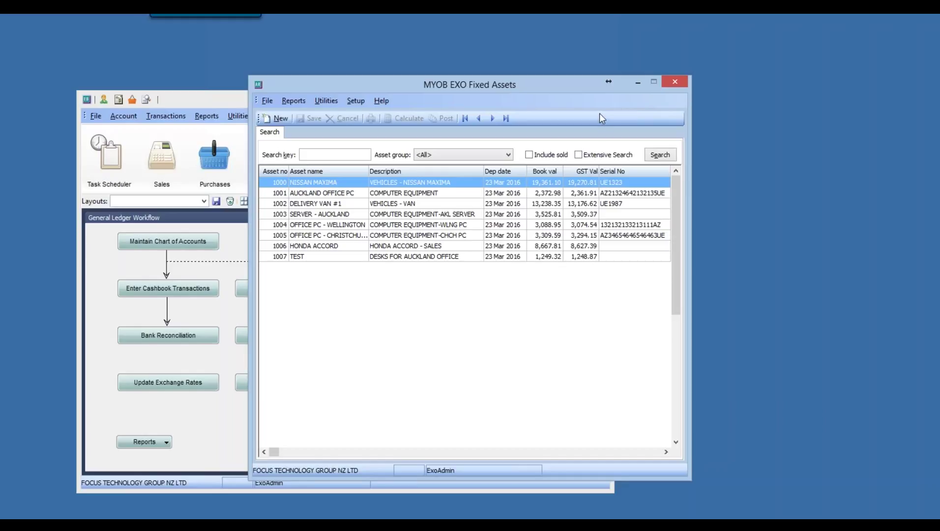
pyautogui.click(673, 83)
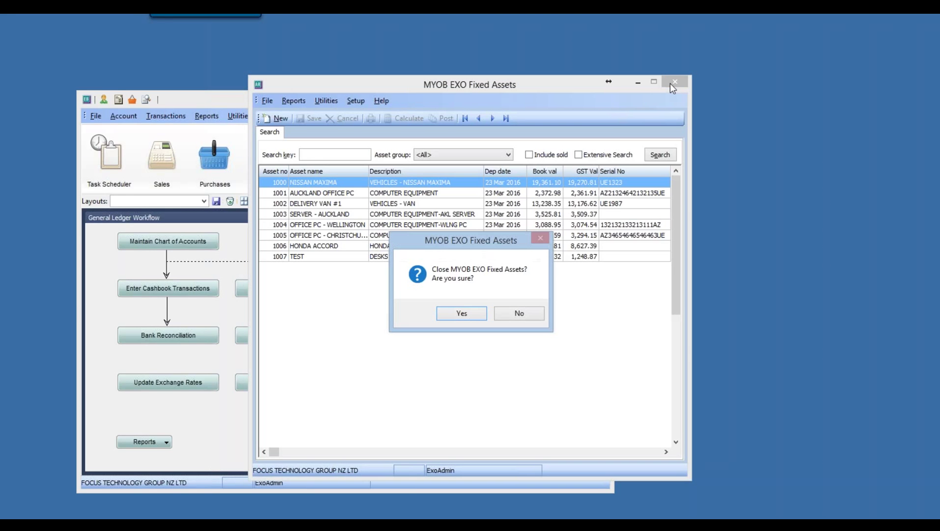
pyautogui.click(457, 315)
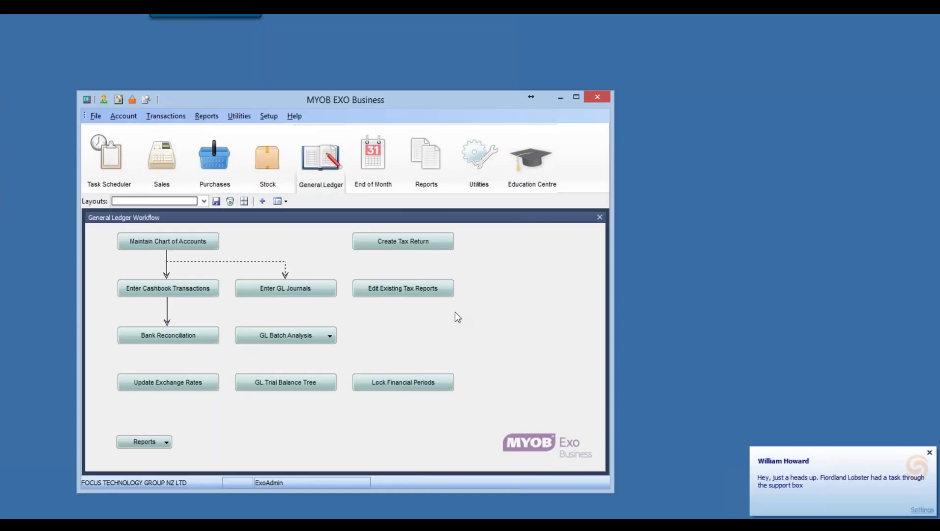
# - Switch to the Simple GST Rec Demo.xlsx workbook in Excel and examine the Returns columns listing income, expenses and payments
pyautogui.click(930, 453)
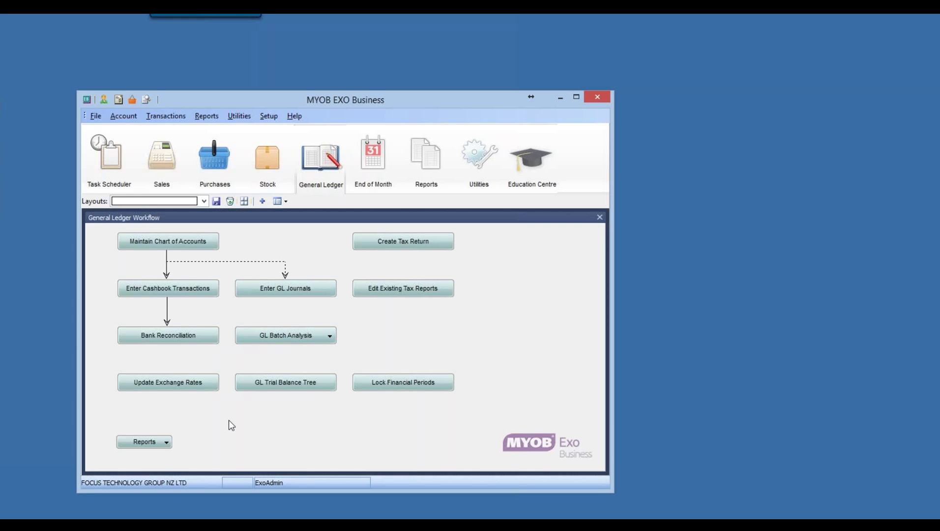
pyautogui.click(263, 472)
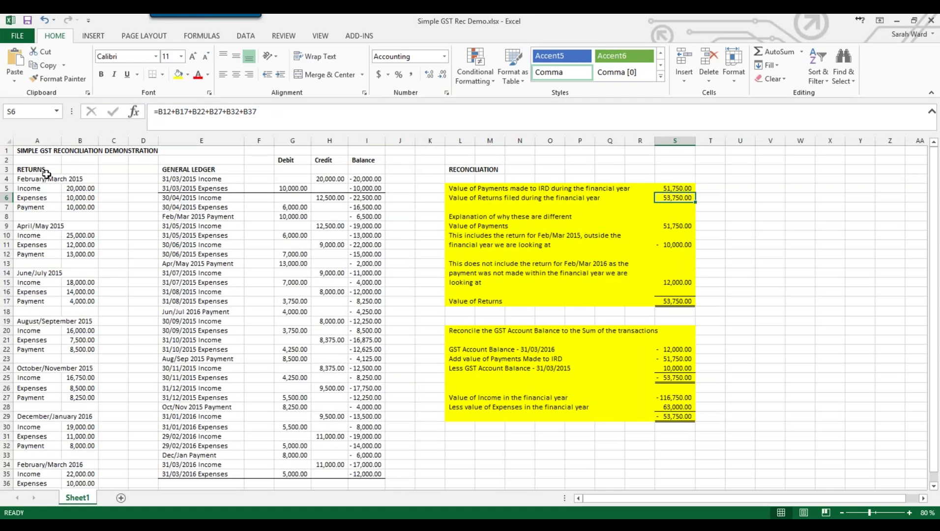
pyautogui.moveTo(44, 168); pyautogui.dragTo(76, 453)
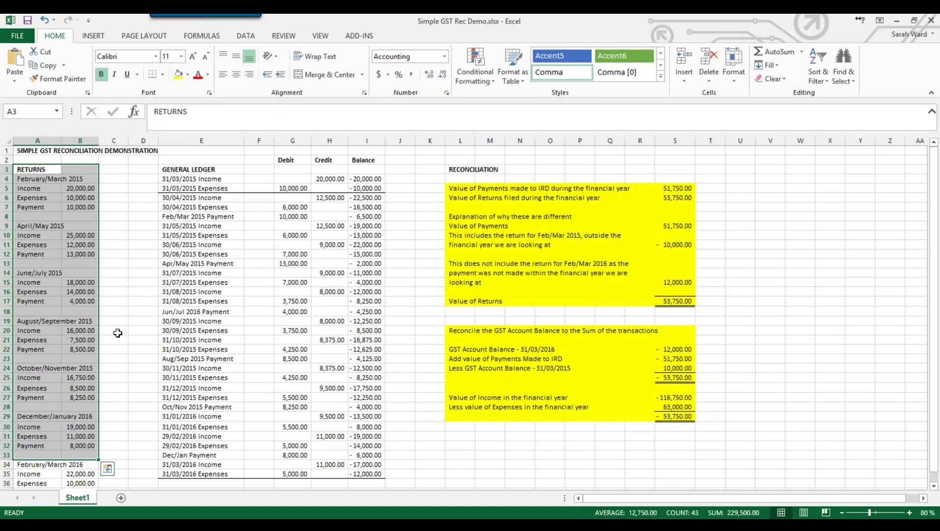
pyautogui.click(184, 151)
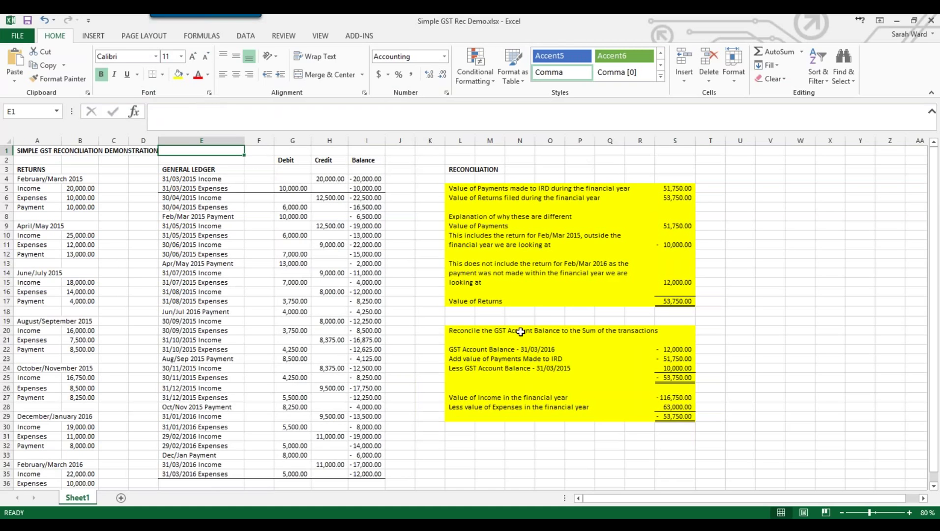
# - Examine the Reconciliation section's payments, returns filed, GST account balance, and income and expense lines, including the total formulas
pyautogui.click(474, 188)
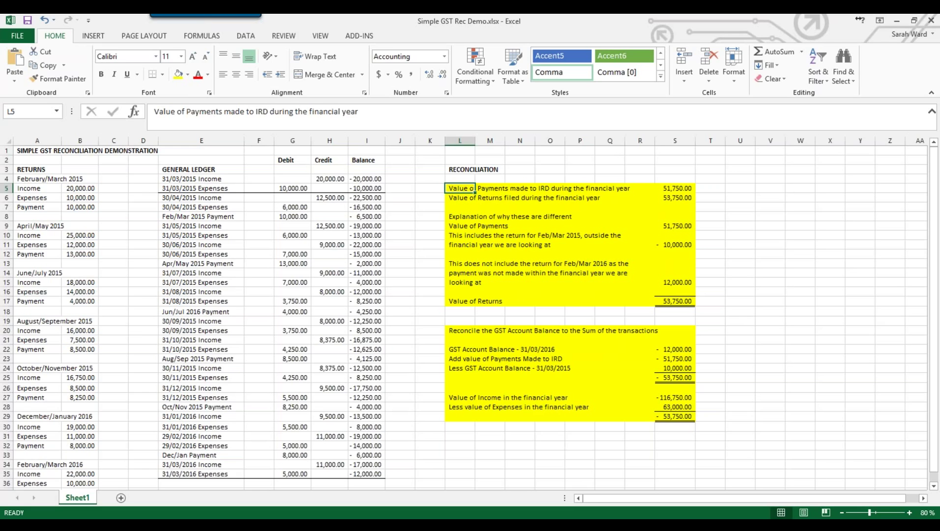
pyautogui.click(474, 197)
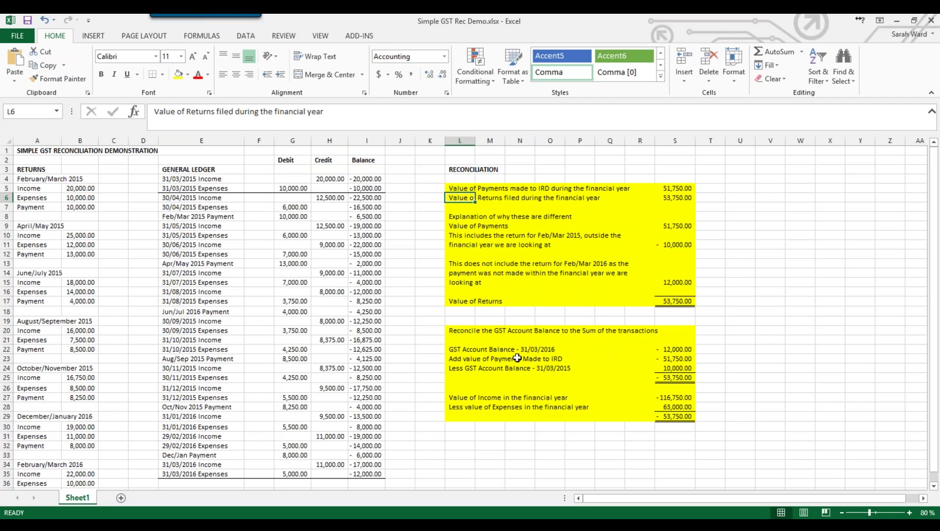
pyautogui.click(472, 352)
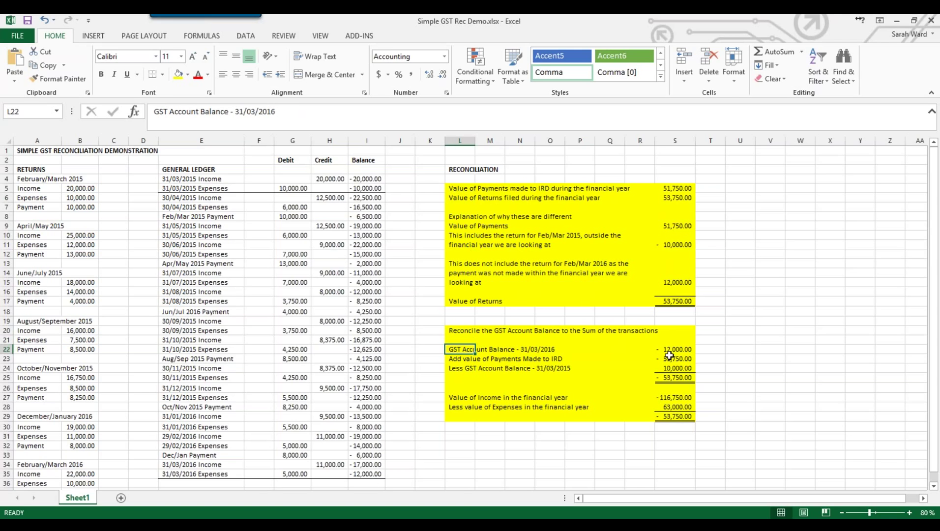
pyautogui.click(676, 303)
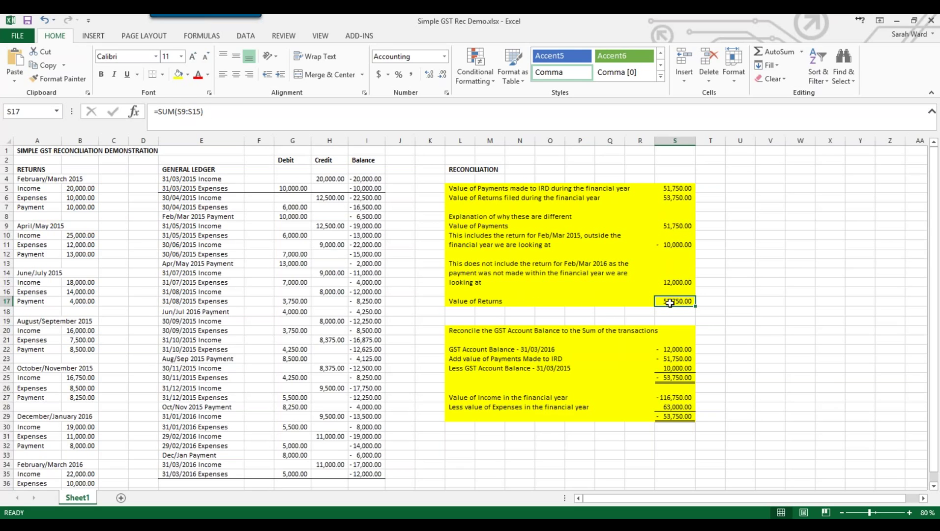
pyautogui.click(672, 378)
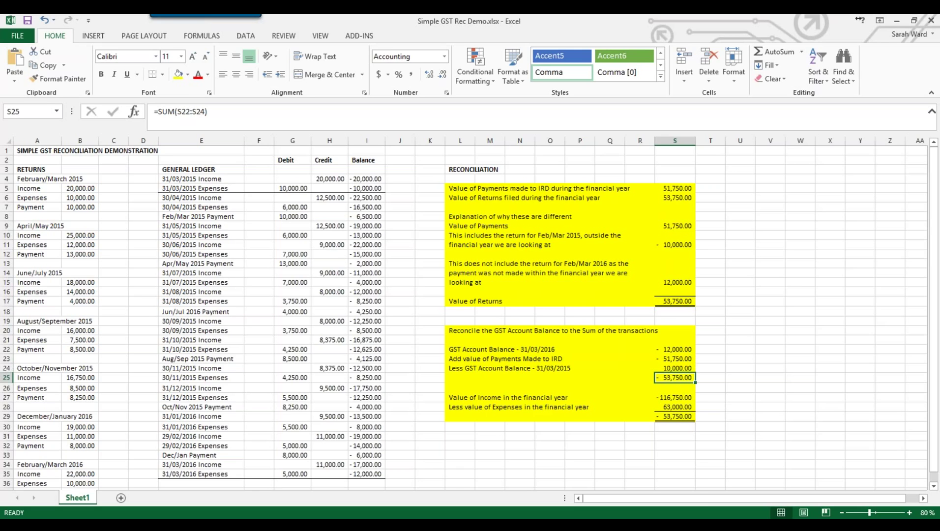
pyautogui.click(675, 417)
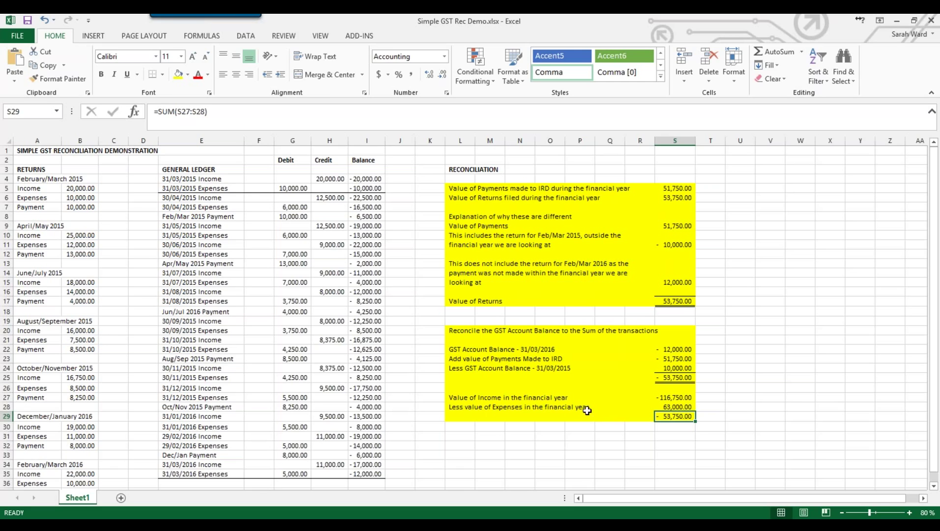
pyautogui.click(463, 406)
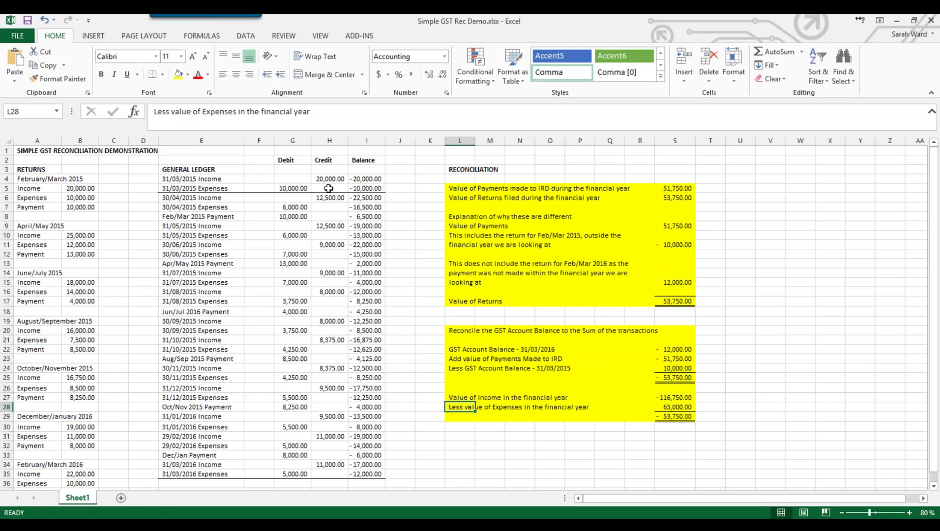
# - Enter a test opening balance of 50000 above the first General Ledger entry in the Balance column, cell I3
pyautogui.click(362, 169)
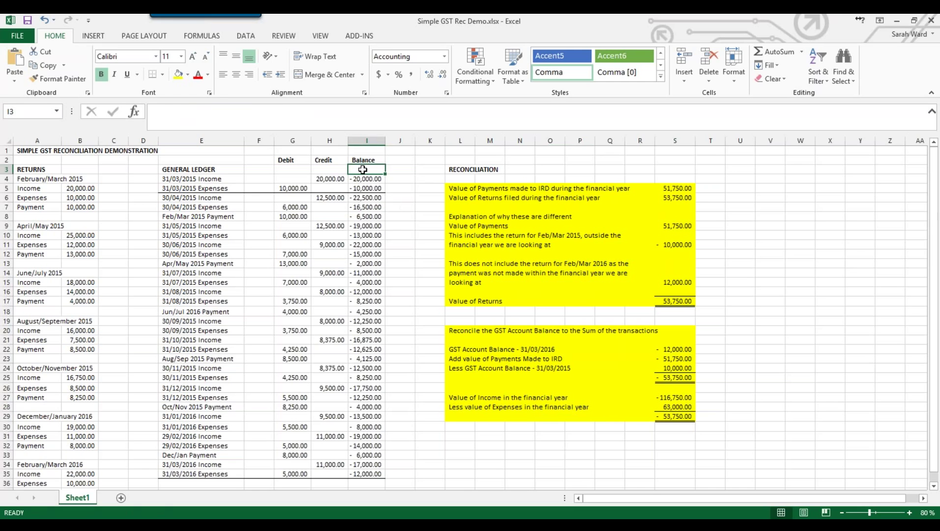
pyautogui.write('50000')
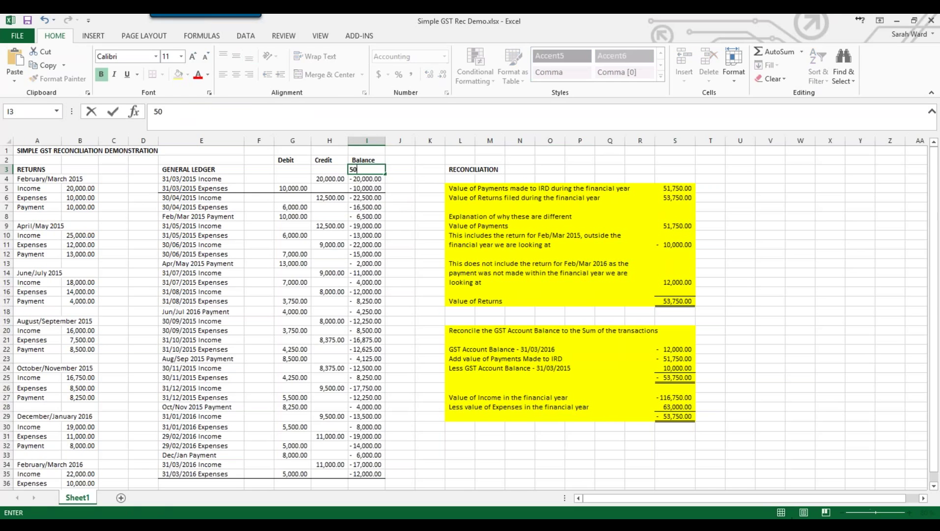
pyautogui.press('Return')
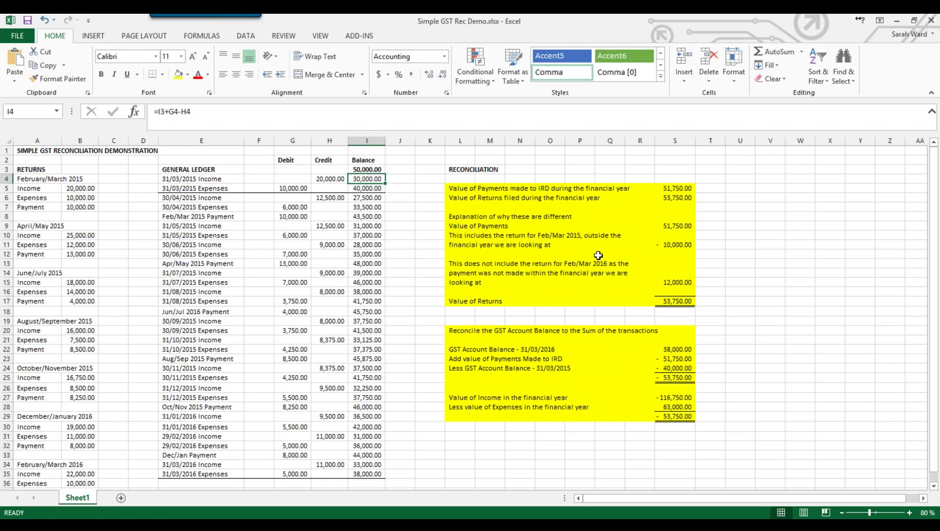
# - Check the effect on the reconciliation's GST account balances, value of returns, and the income and expense totals
pyautogui.click(680, 362)
pyautogui.click(686, 350)
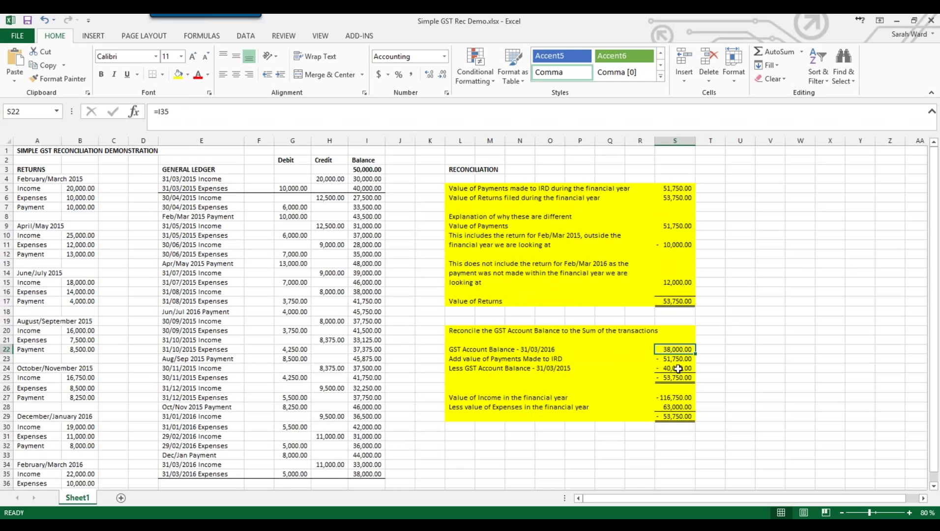
pyautogui.click(678, 368)
pyautogui.click(678, 303)
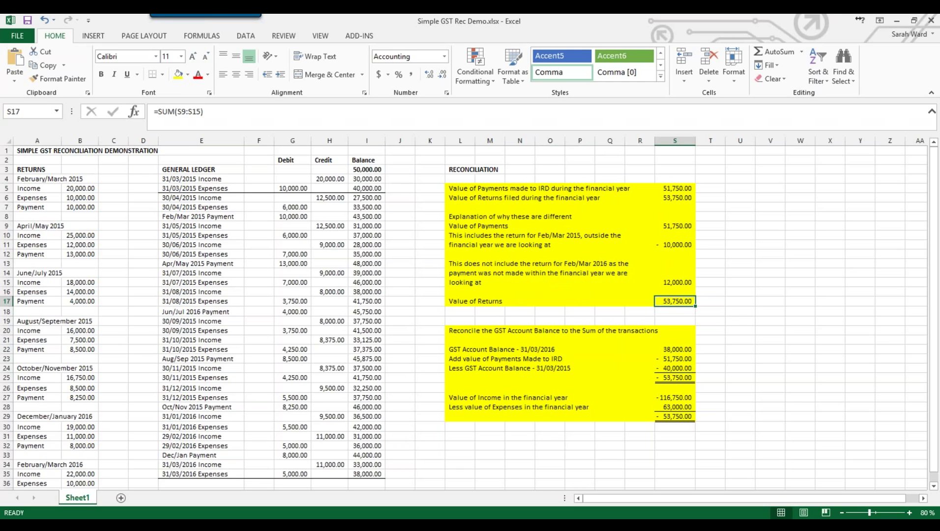
pyautogui.click(681, 378)
pyautogui.click(677, 398)
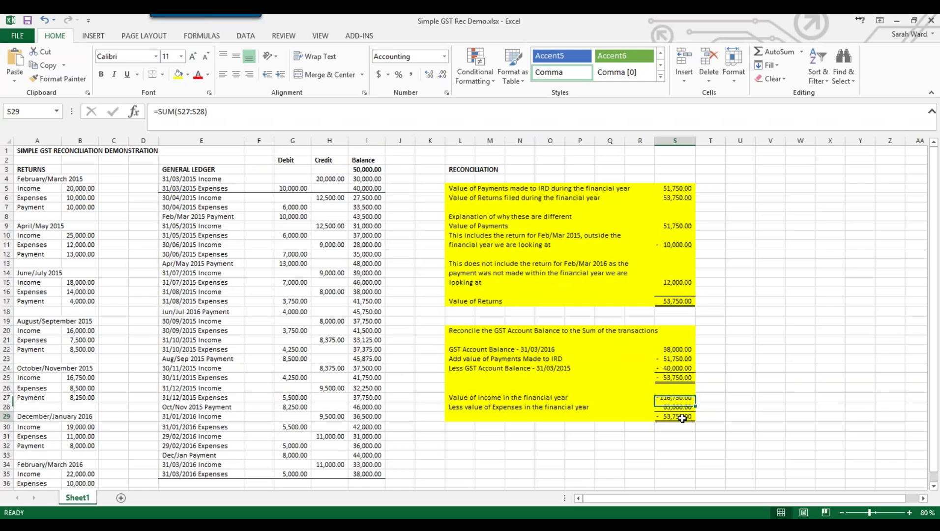
pyautogui.click(680, 417)
# - Clear the test opening balance from cell I3 in the General Ledger Balance column
pyautogui.click(369, 170)
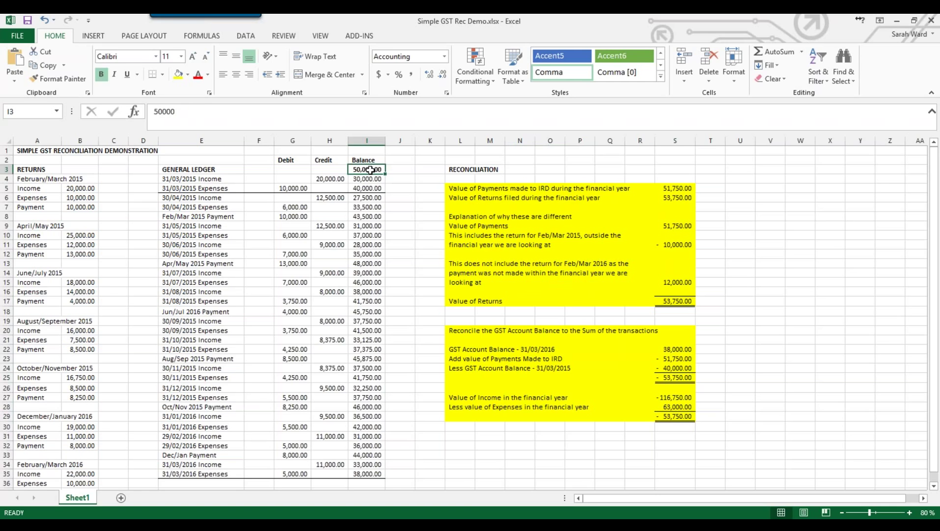
pyautogui.press('Down')
pyautogui.press('F2')
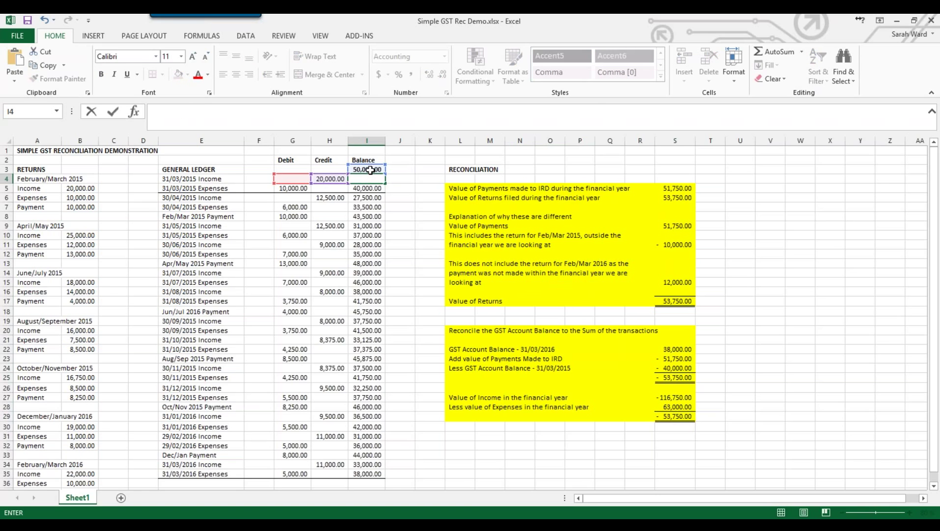
pyautogui.press('Escape')
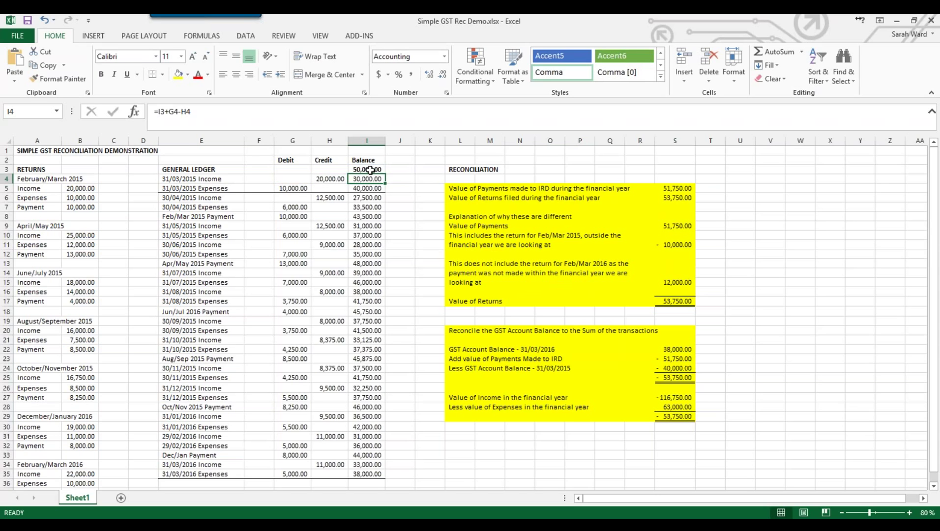
pyautogui.click(370, 170)
pyautogui.press('Delete')
pyautogui.press('Down')
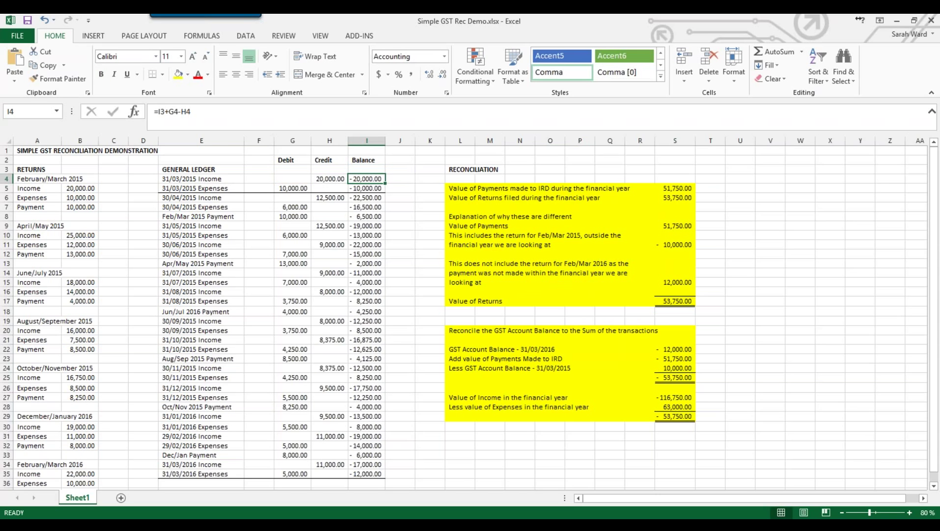